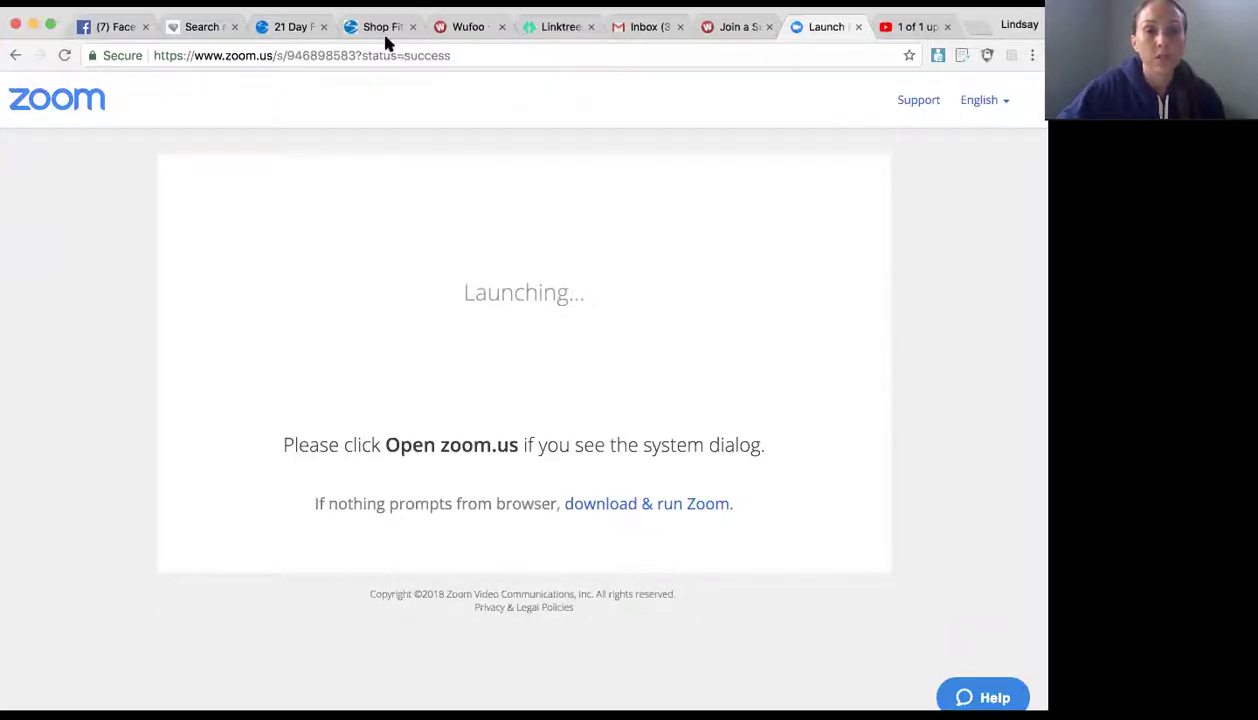
Step: Switch to the Share-A-Cart tab and browse the SENT enrollments for the 03/14/18 one
left_click(385, 29)
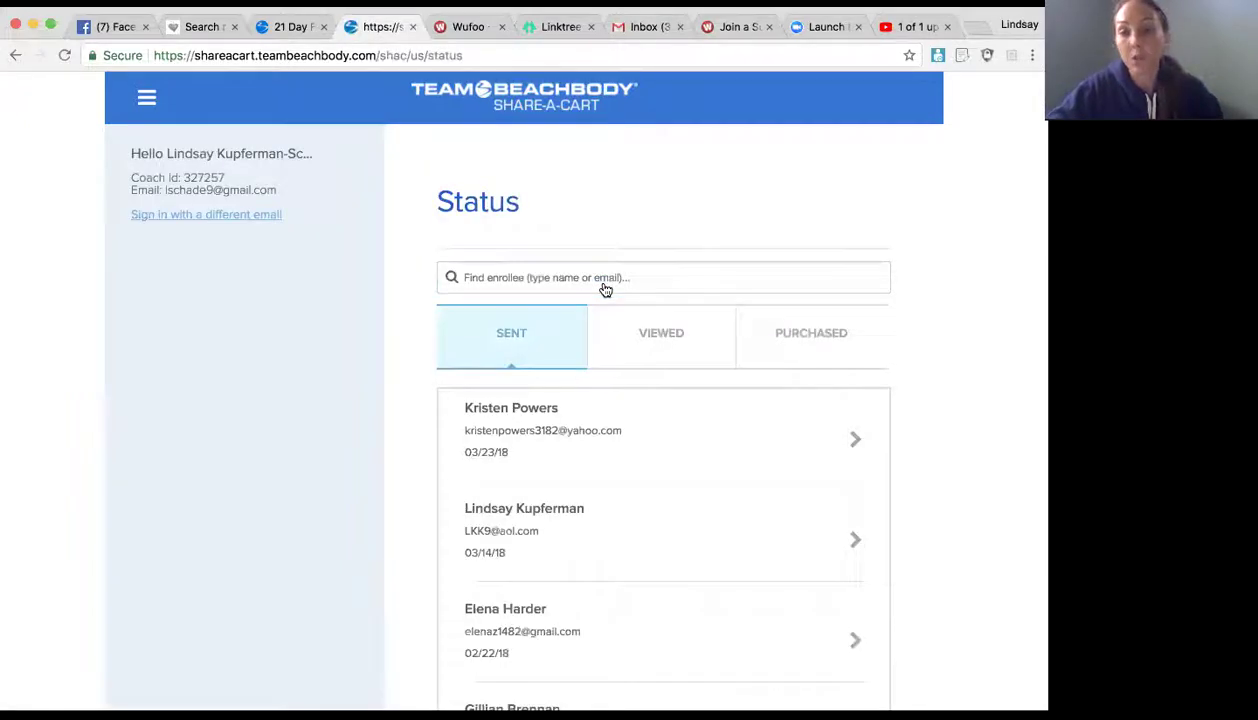
scroll(591, 427, "down", 2)
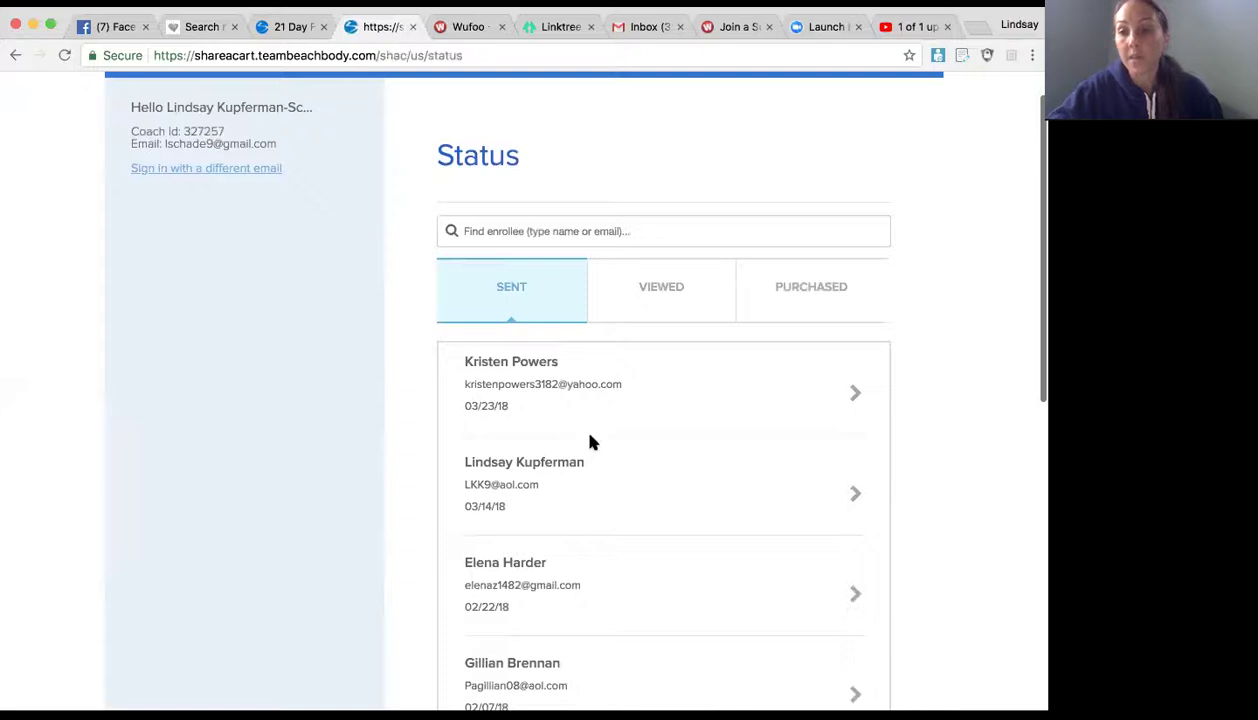
scroll(526, 376, "down", 6)
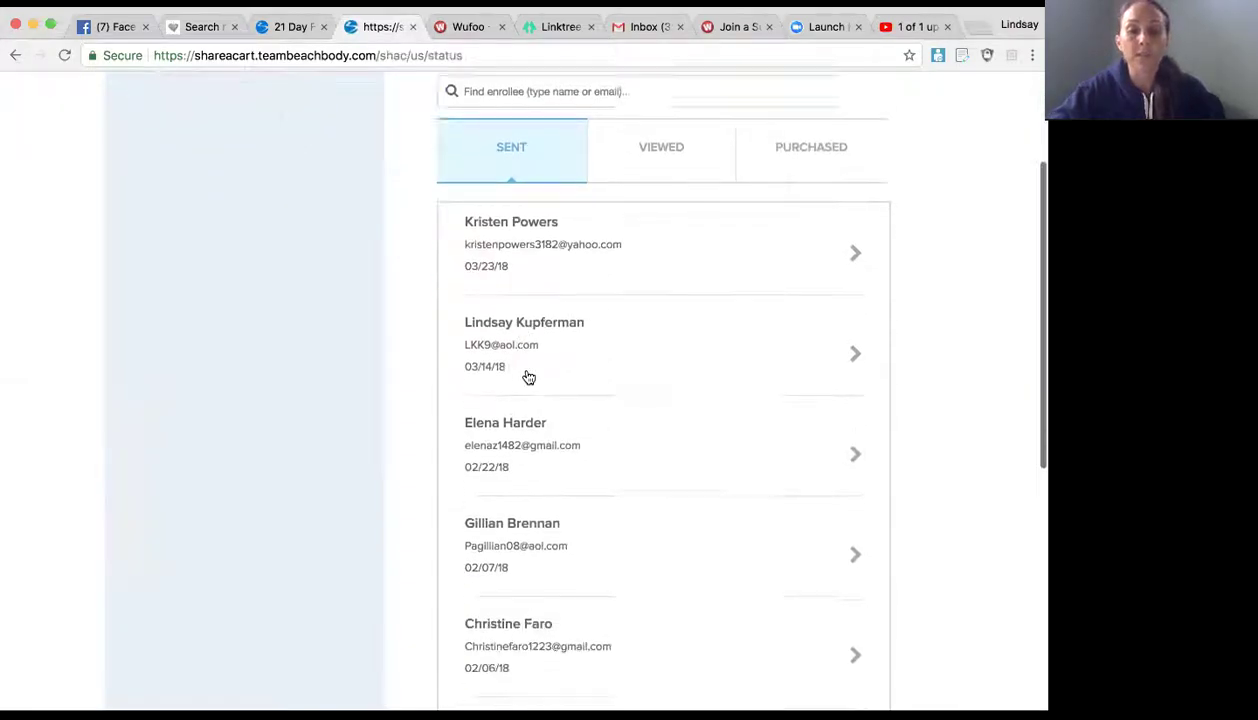
scroll(528, 377, "down", 2)
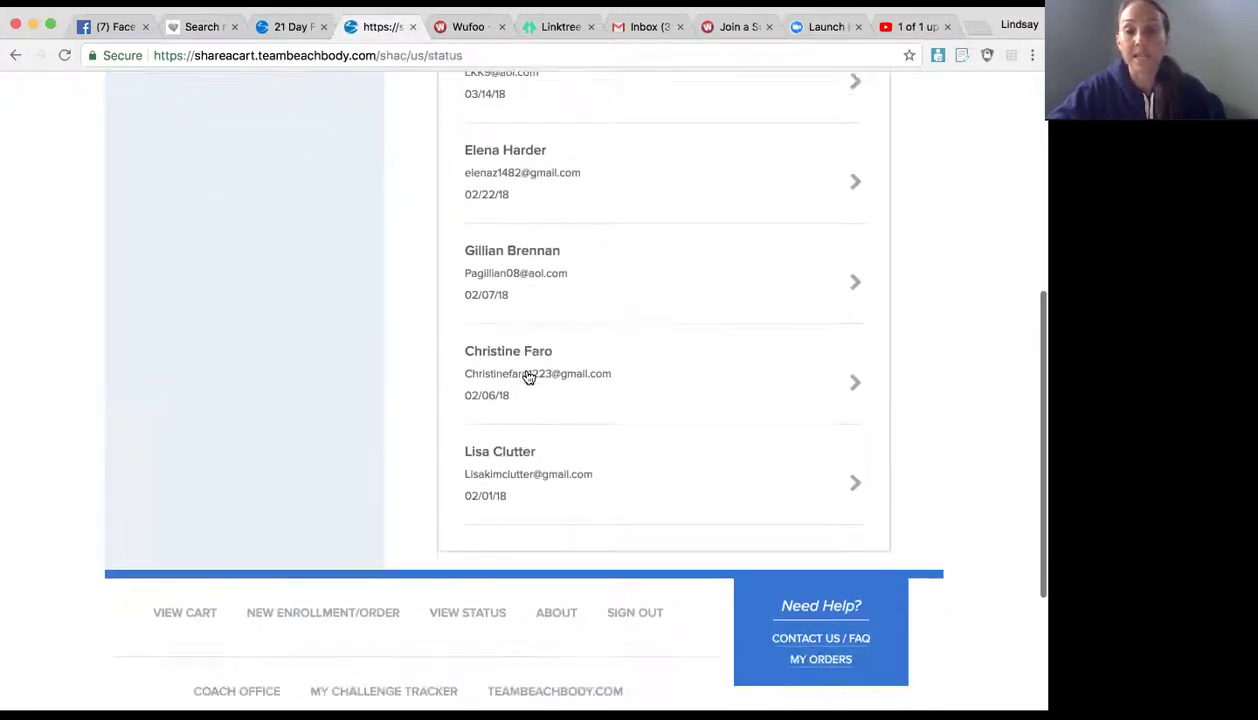
scroll(528, 377, "up", 3)
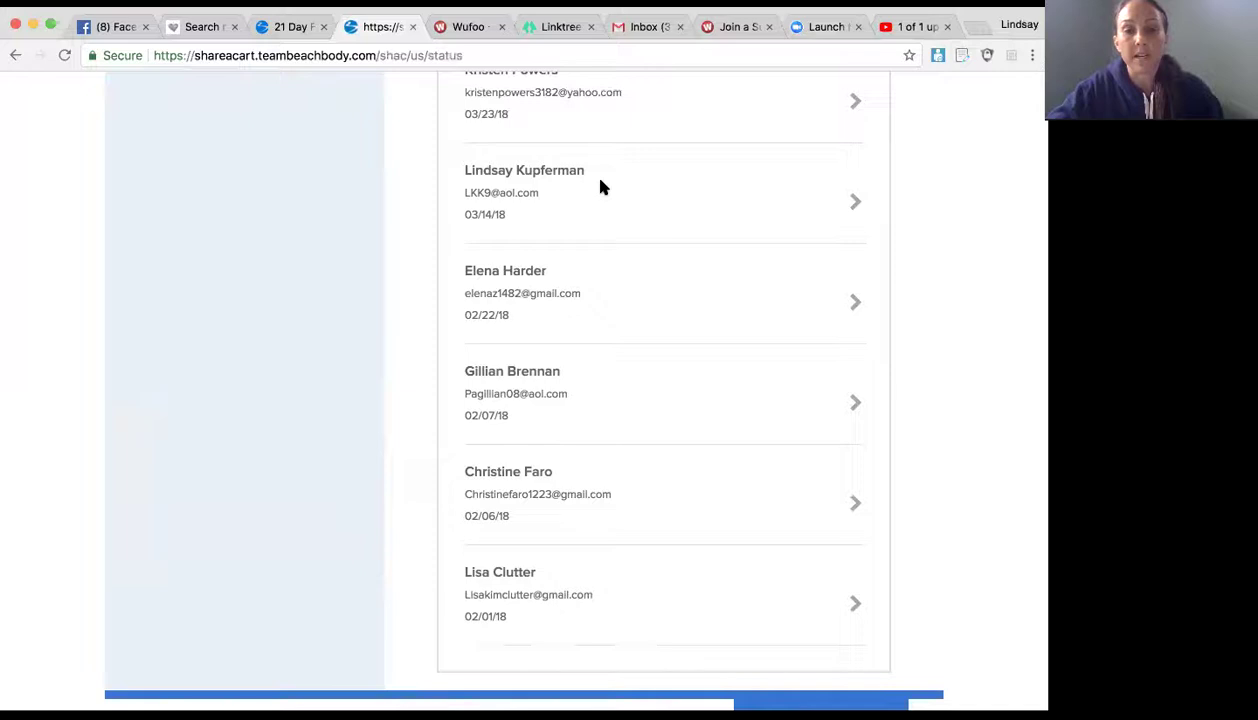
scroll(623, 180, "down", 1)
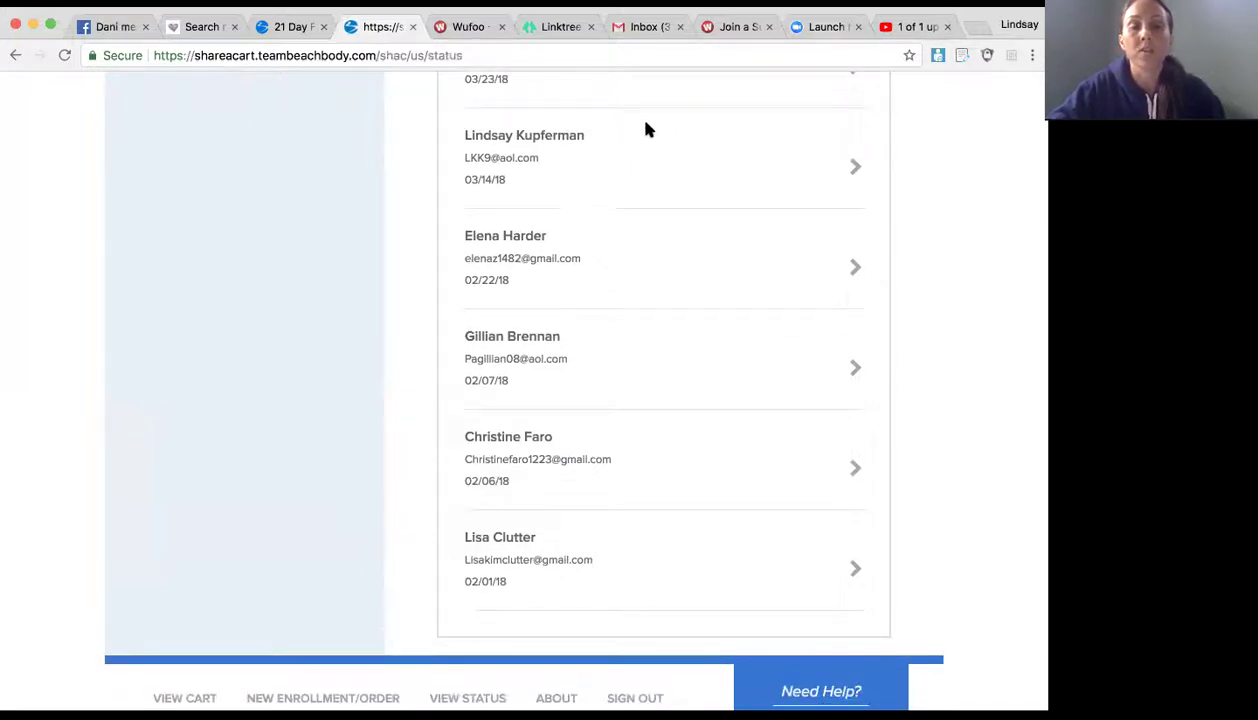
scroll(645, 128, "up", 5)
scroll(536, 447, "down", 2)
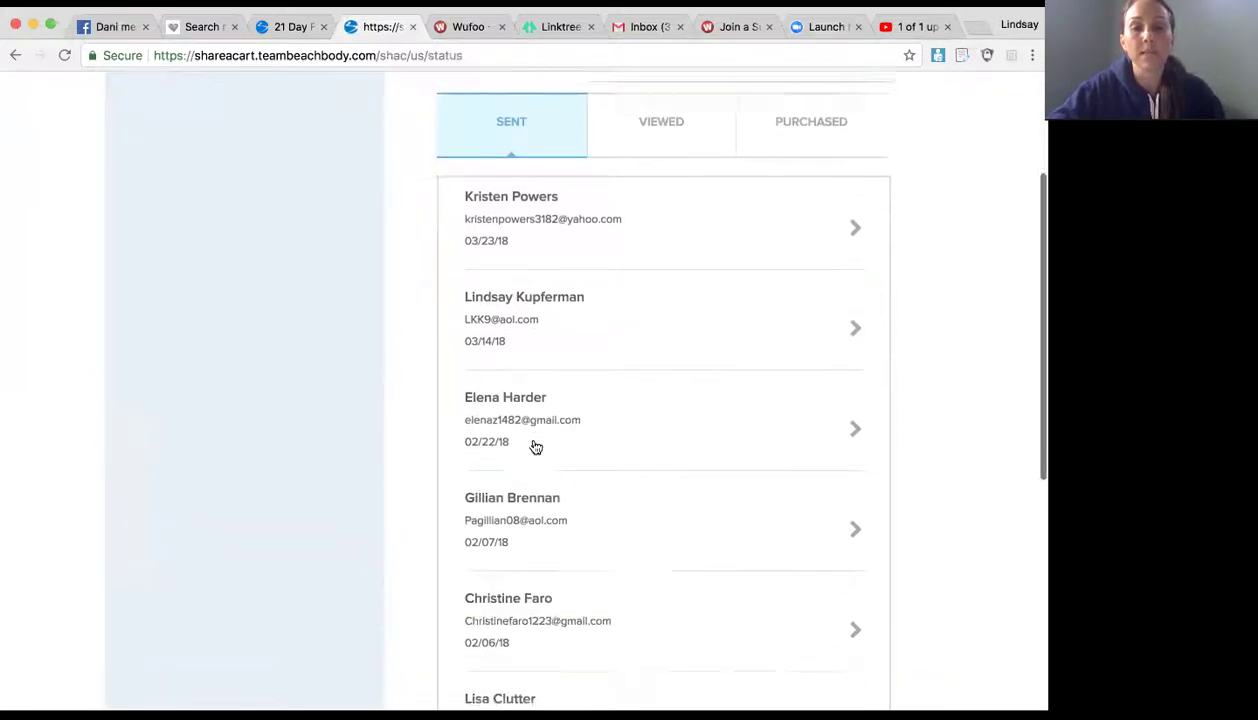
scroll(536, 447, "down", 1)
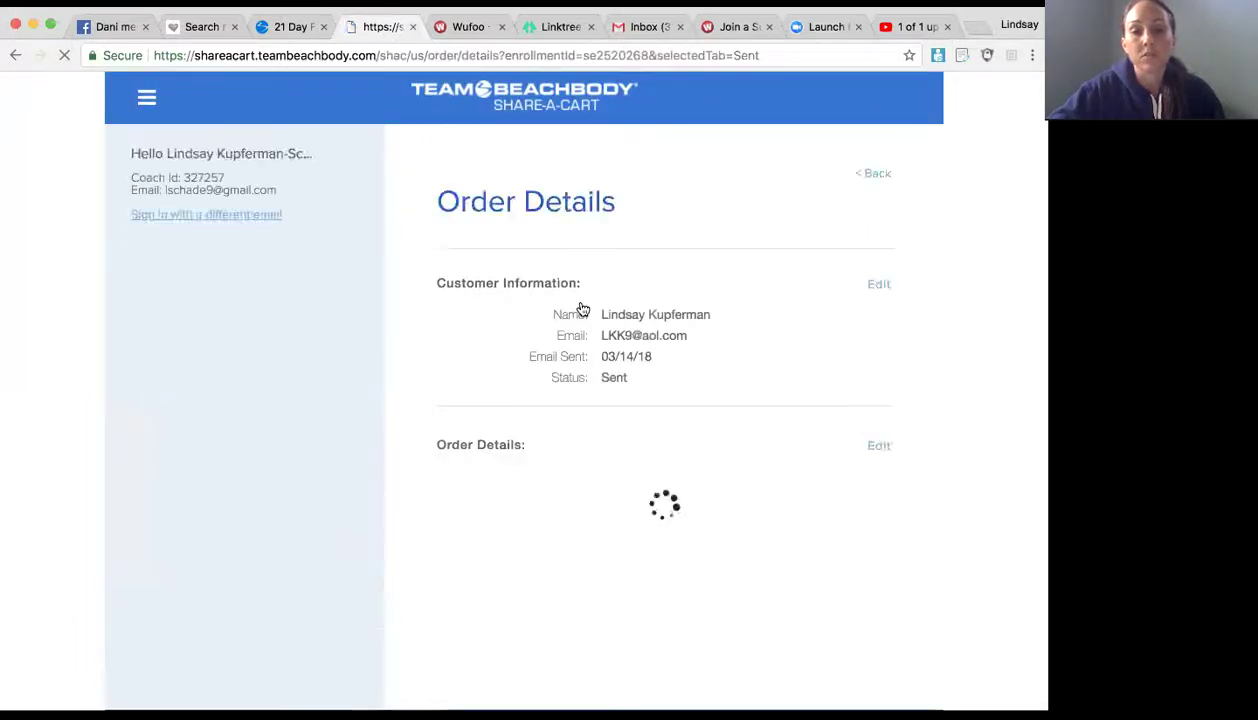
Step: Look over the order details, then go back to the Status list
scroll(617, 404, "down", 1)
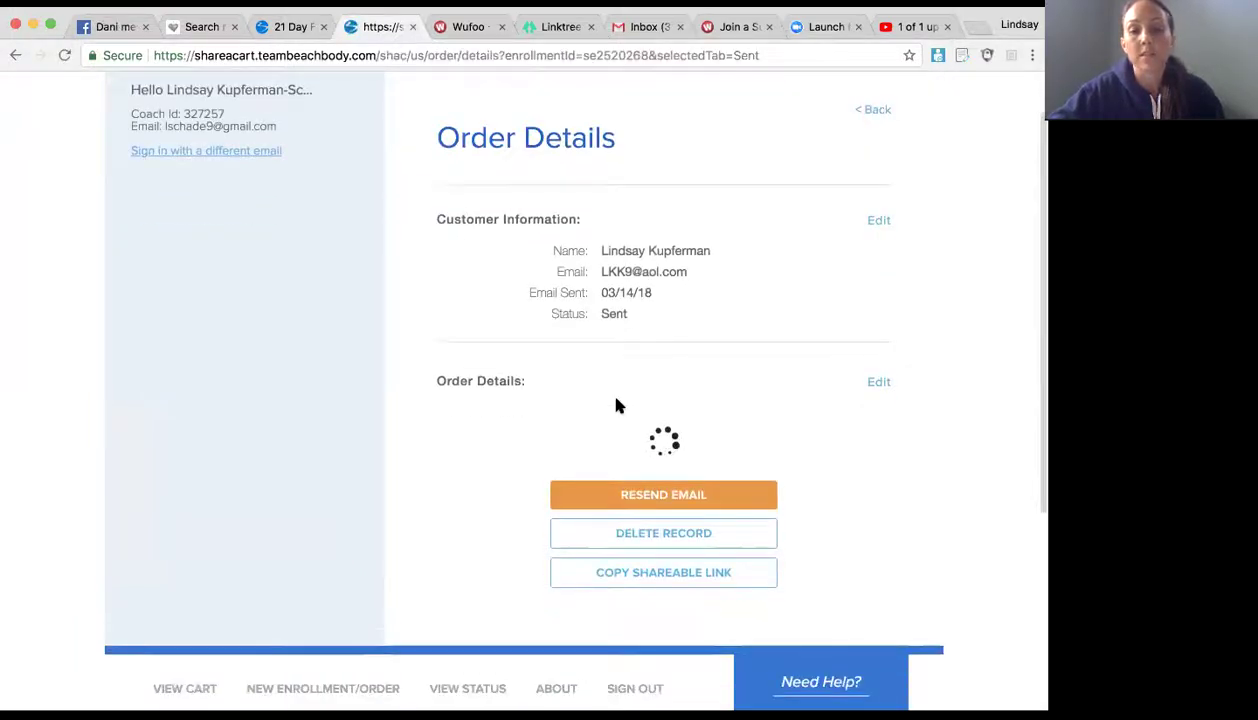
scroll(617, 404, "down", 2)
scroll(617, 401, "down", 2)
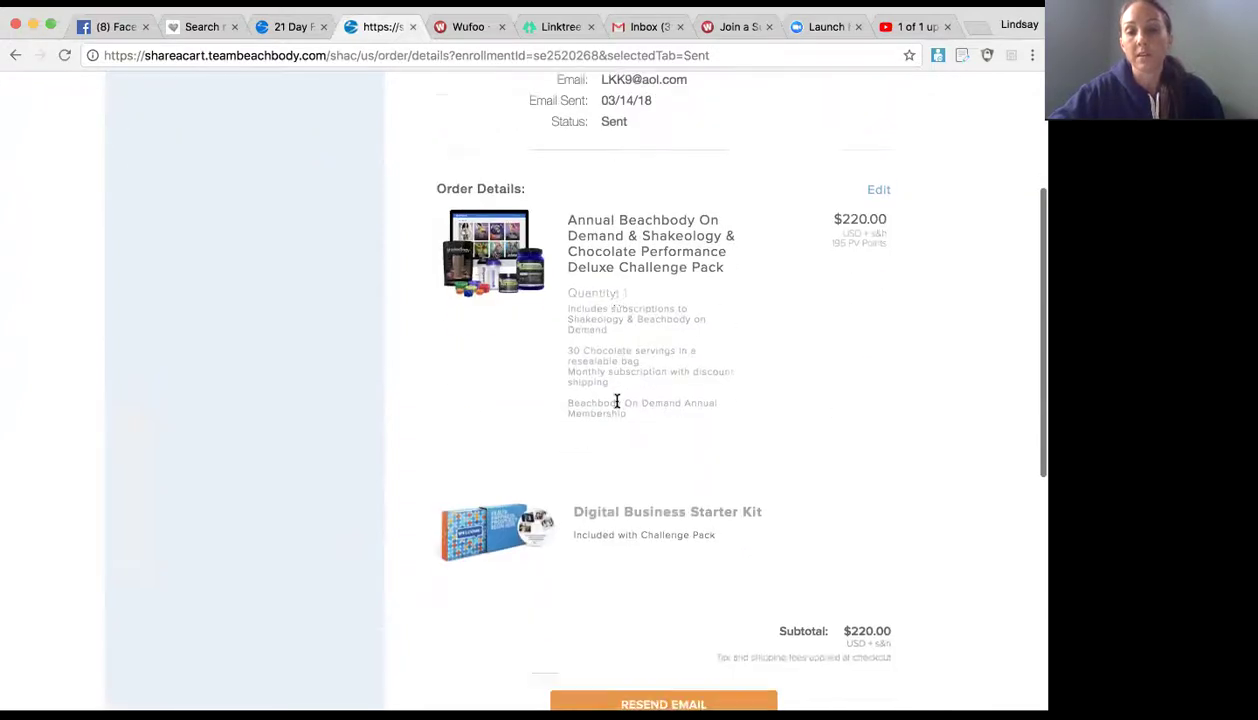
scroll(617, 404, "up", 4)
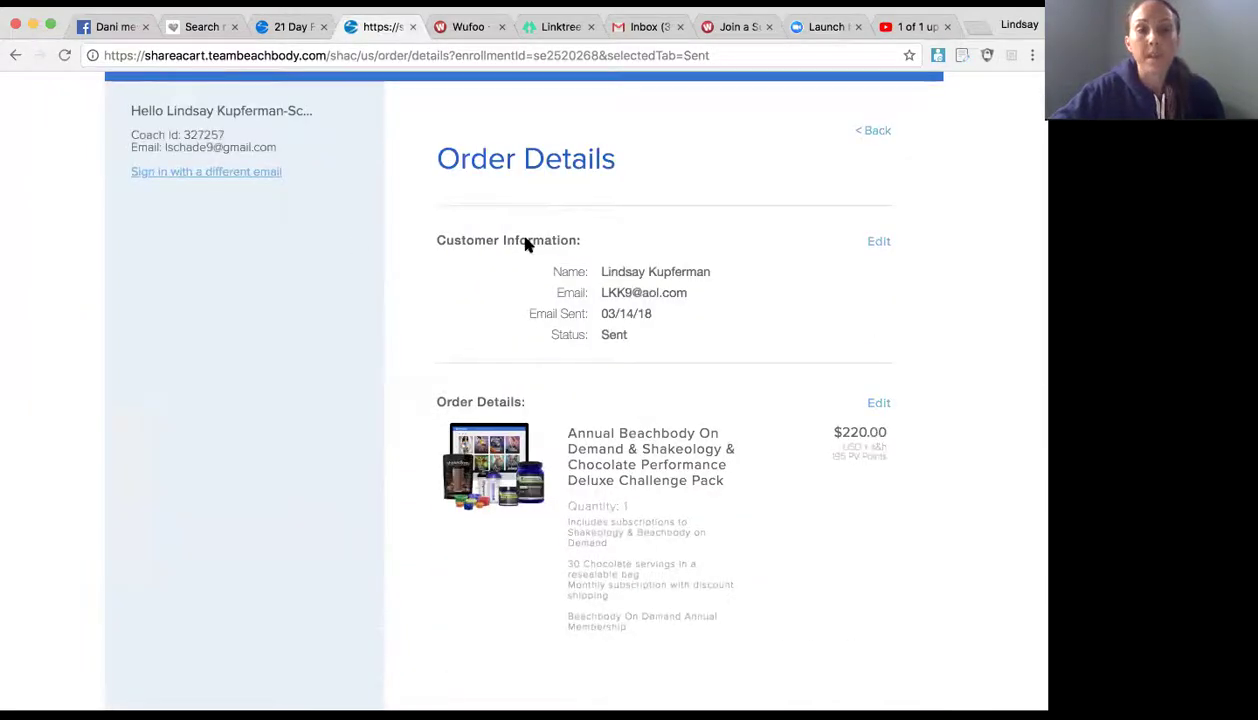
left_click(14, 55)
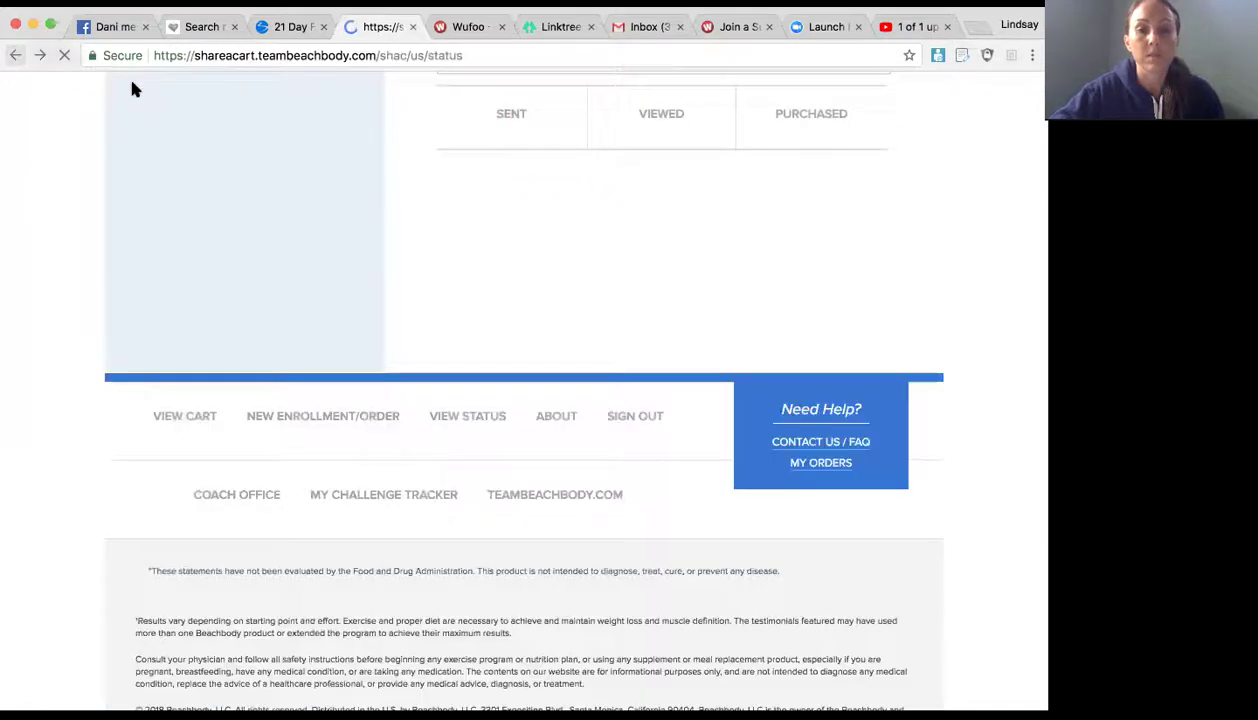
scroll(528, 240, "up", 1)
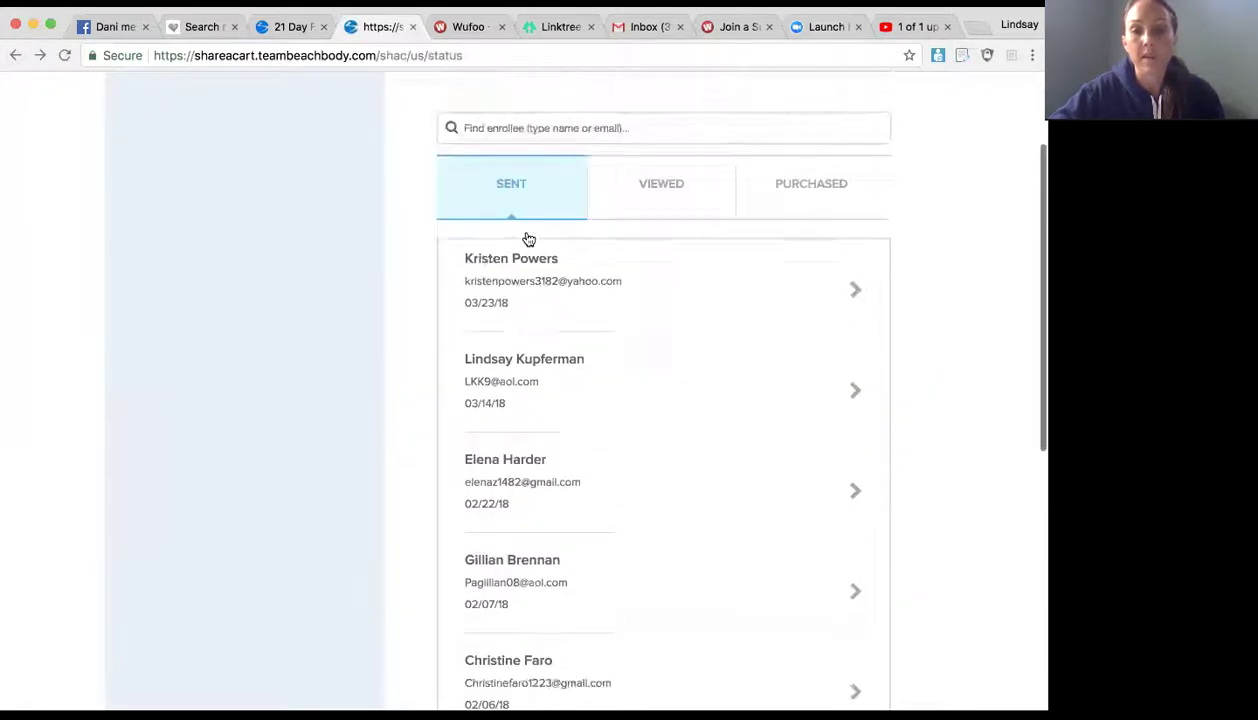
Step: Check the VIEWED and PURCHASED enrollment lists, then return to the SENT list
left_click(672, 196)
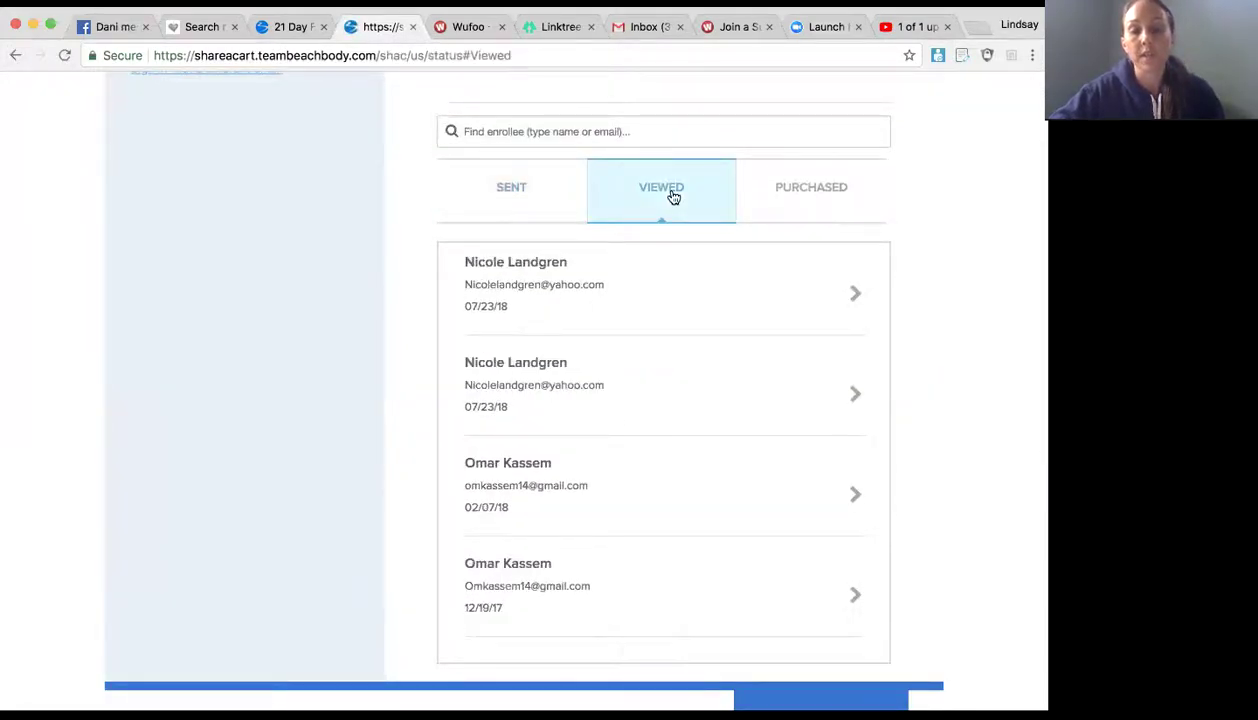
scroll(670, 510, "down", 3)
scroll(677, 517, "up", 3)
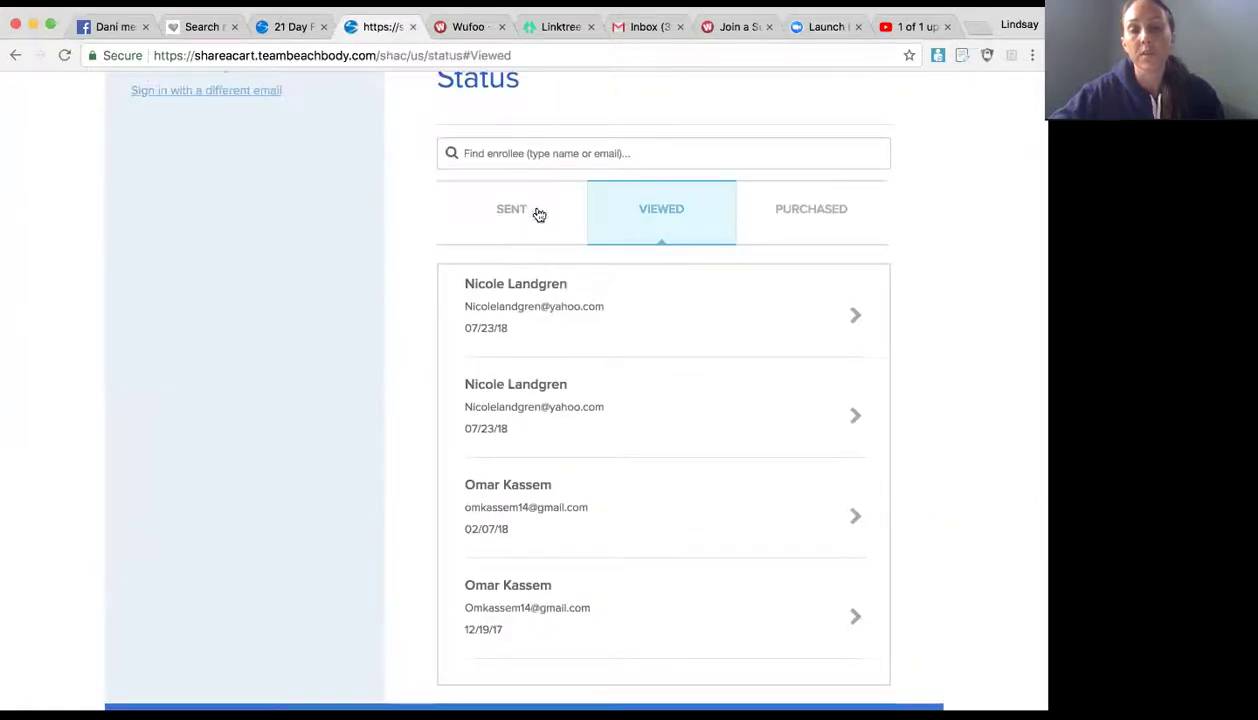
left_click(812, 215)
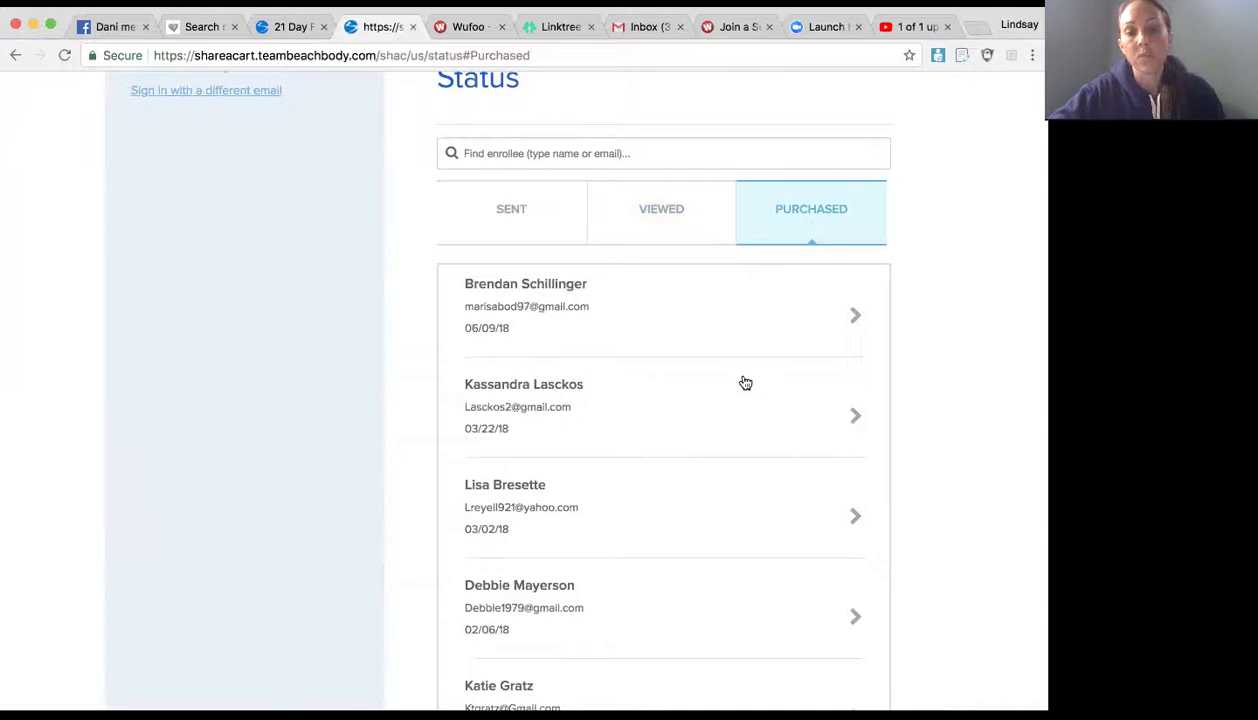
scroll(745, 383, "down", 6)
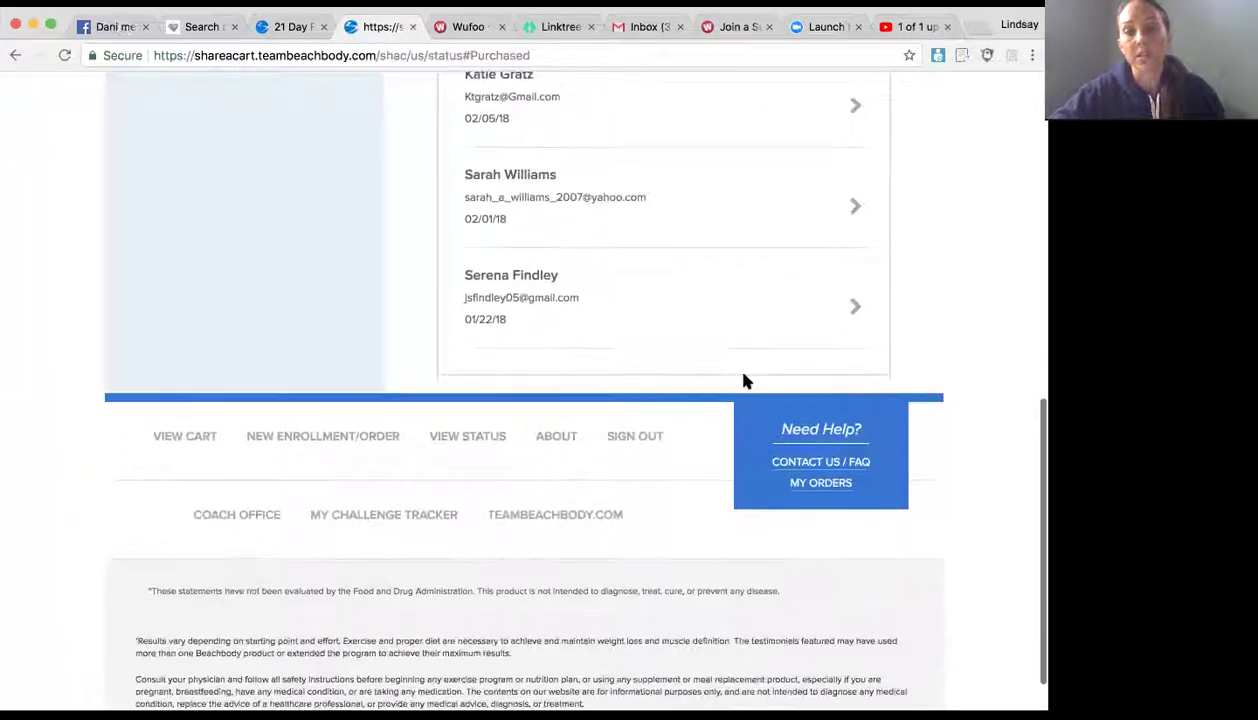
scroll(744, 380, "up", 6)
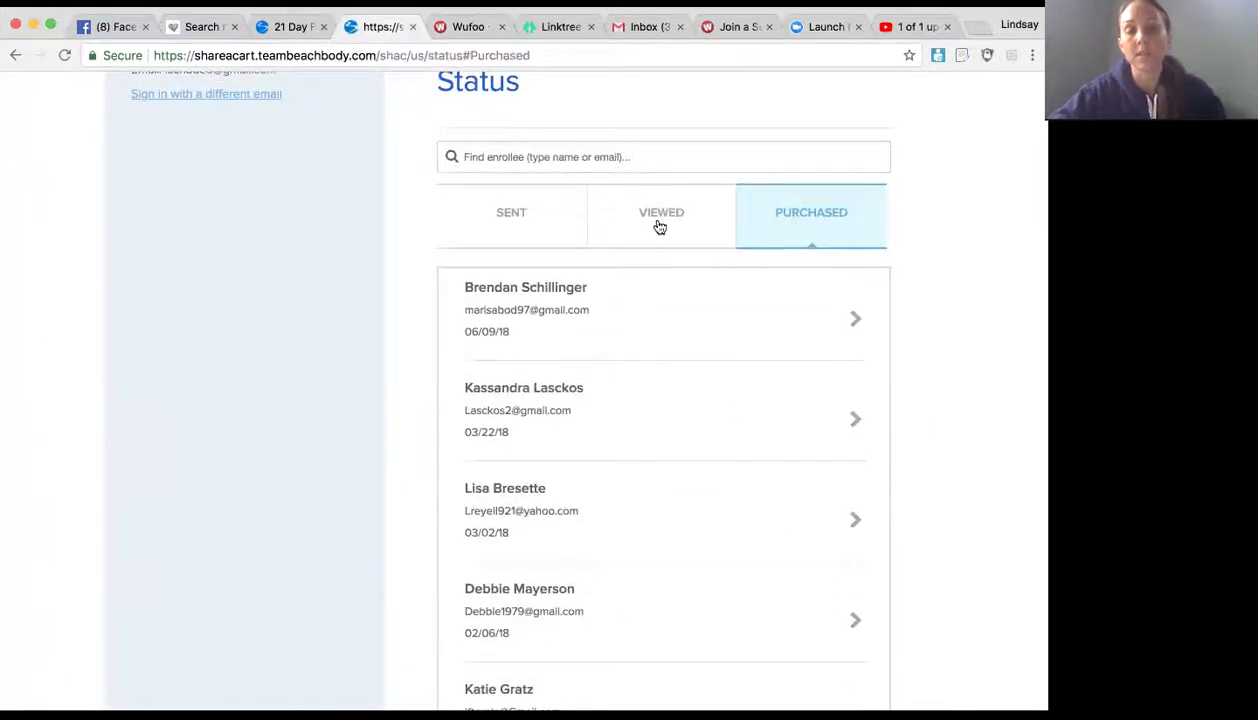
left_click(657, 224)
left_click(534, 220)
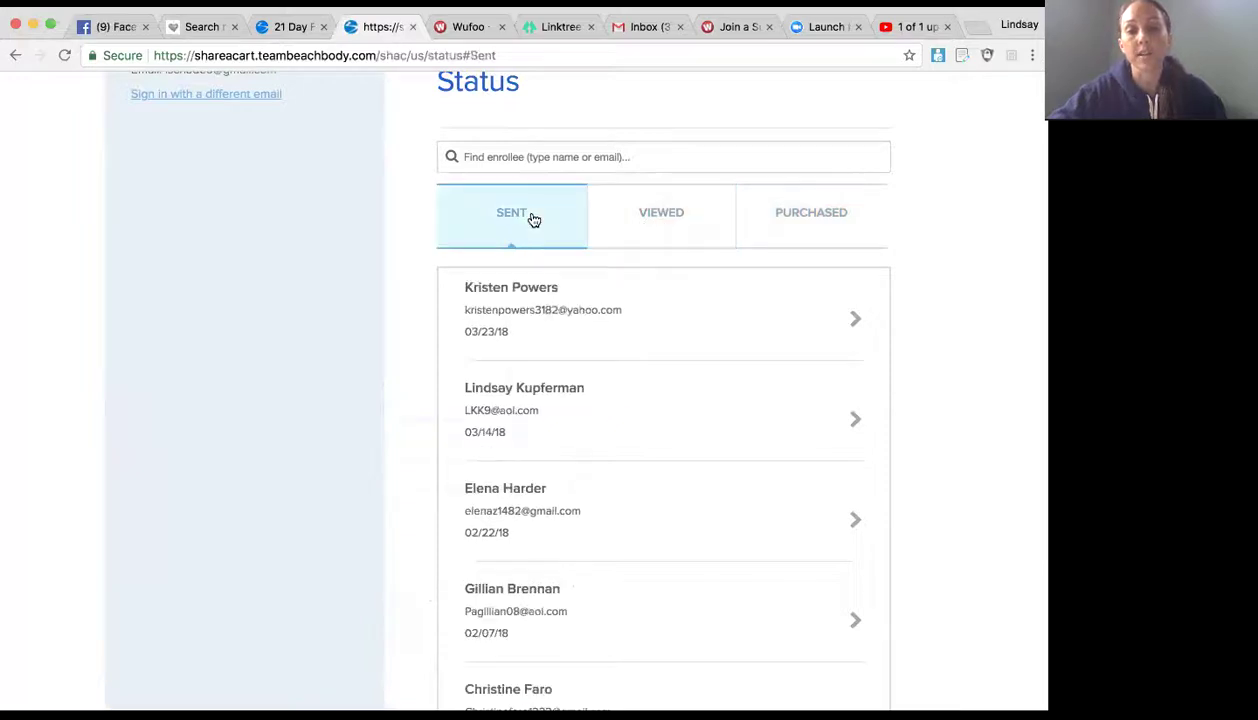
scroll(531, 219, "up", 2)
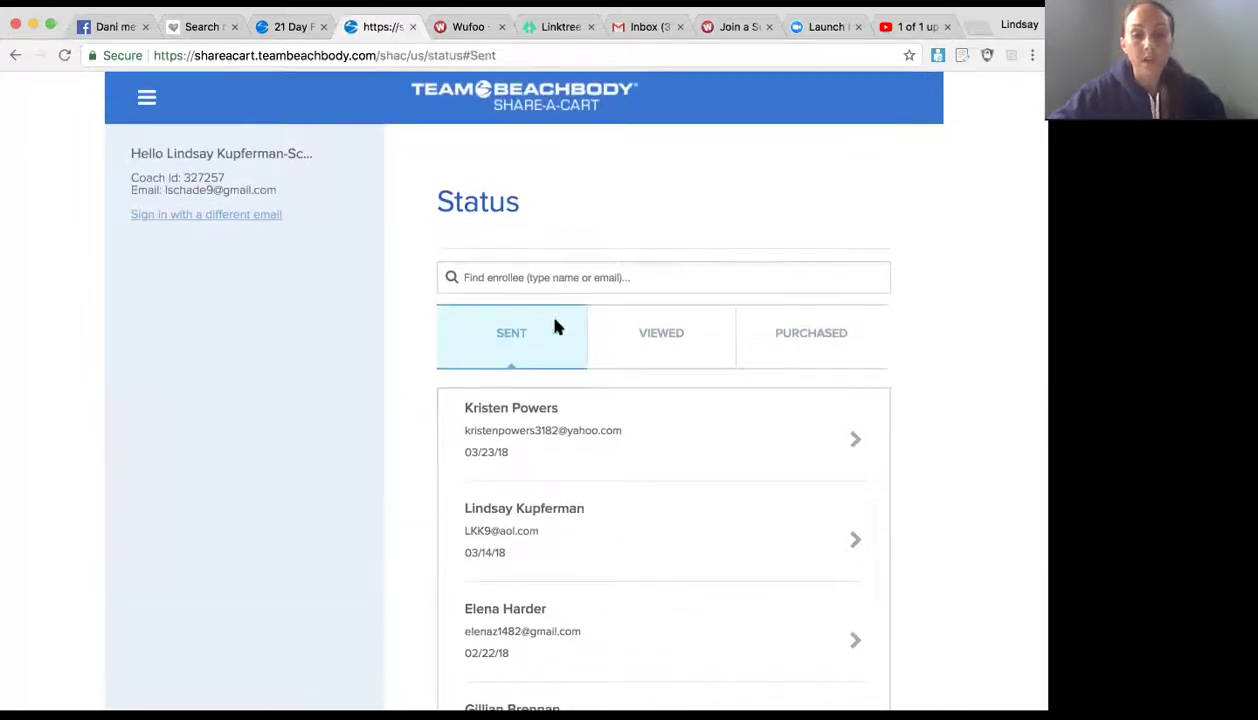
scroll(590, 465, "down", 2)
Step: Open the order details for the 03/14/18 enrollment
left_click(640, 436)
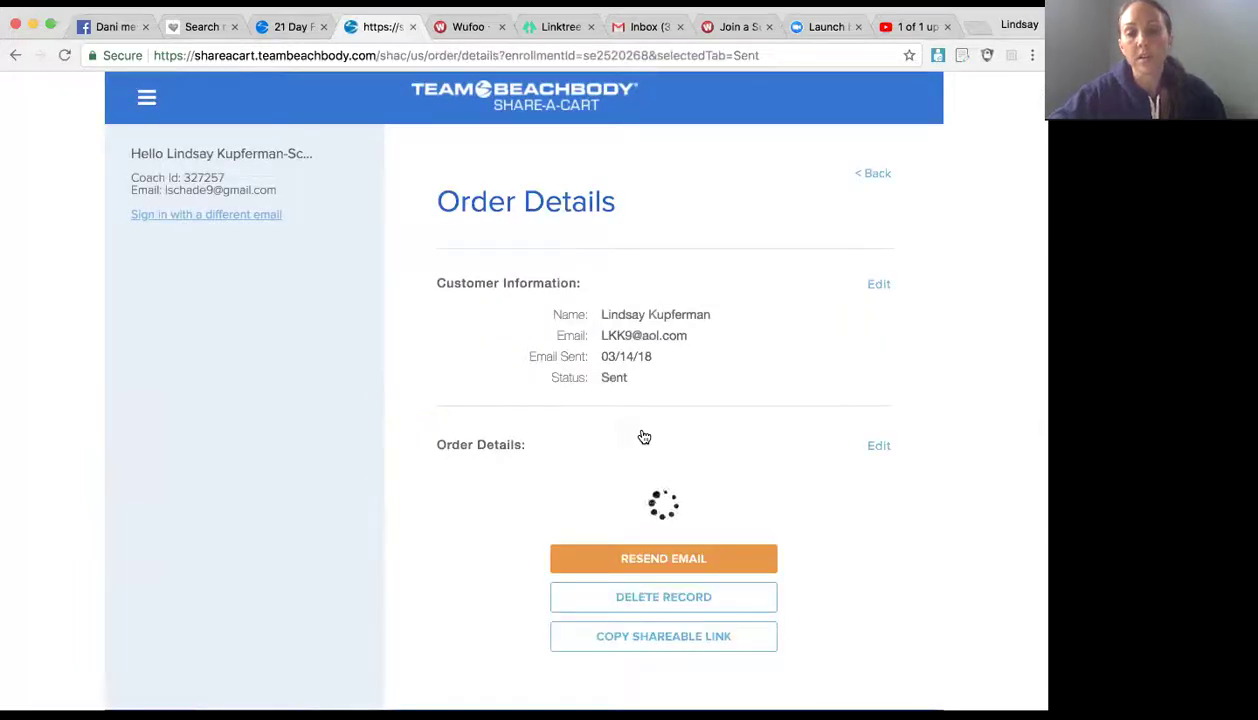
scroll(641, 432, "down", 1)
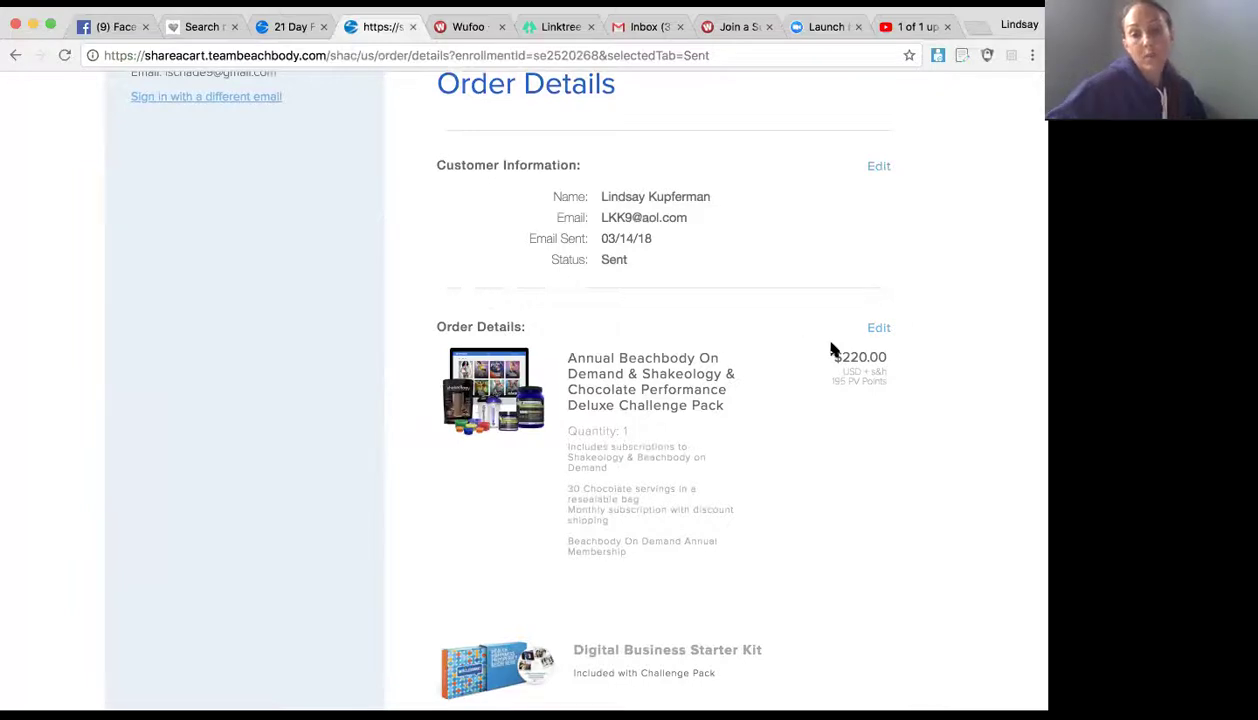
scroll(640, 380, "down", 1)
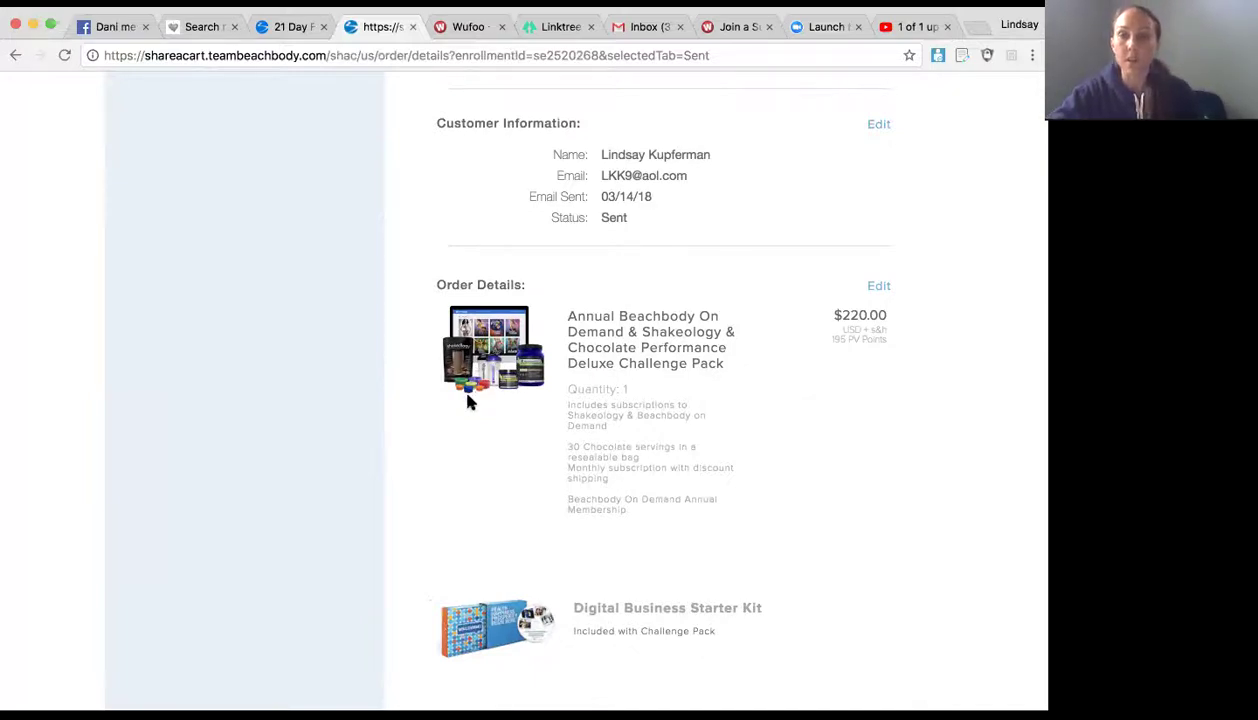
Step: Reopen the order in the cart and review the Challenge Pack, Starter Kit and $220.00 subtotal
left_click(877, 287)
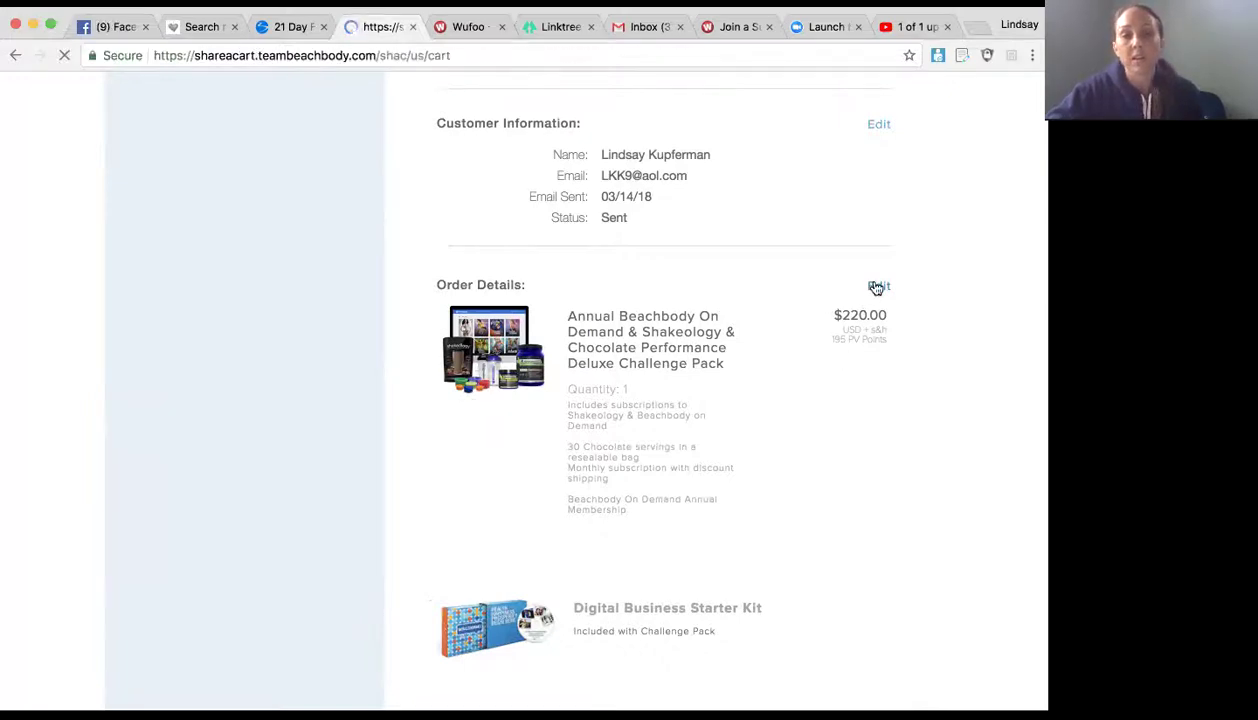
scroll(860, 358, "down", 3)
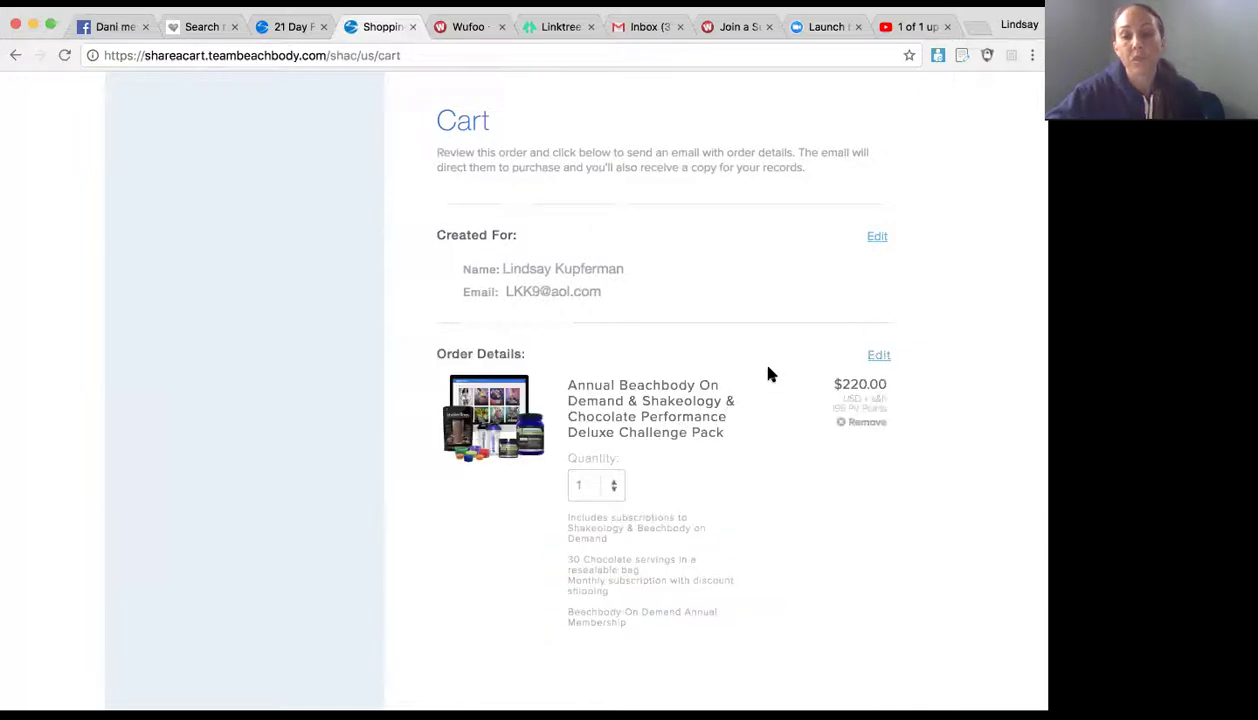
scroll(770, 374, "down", 4)
scroll(770, 374, "up", 1)
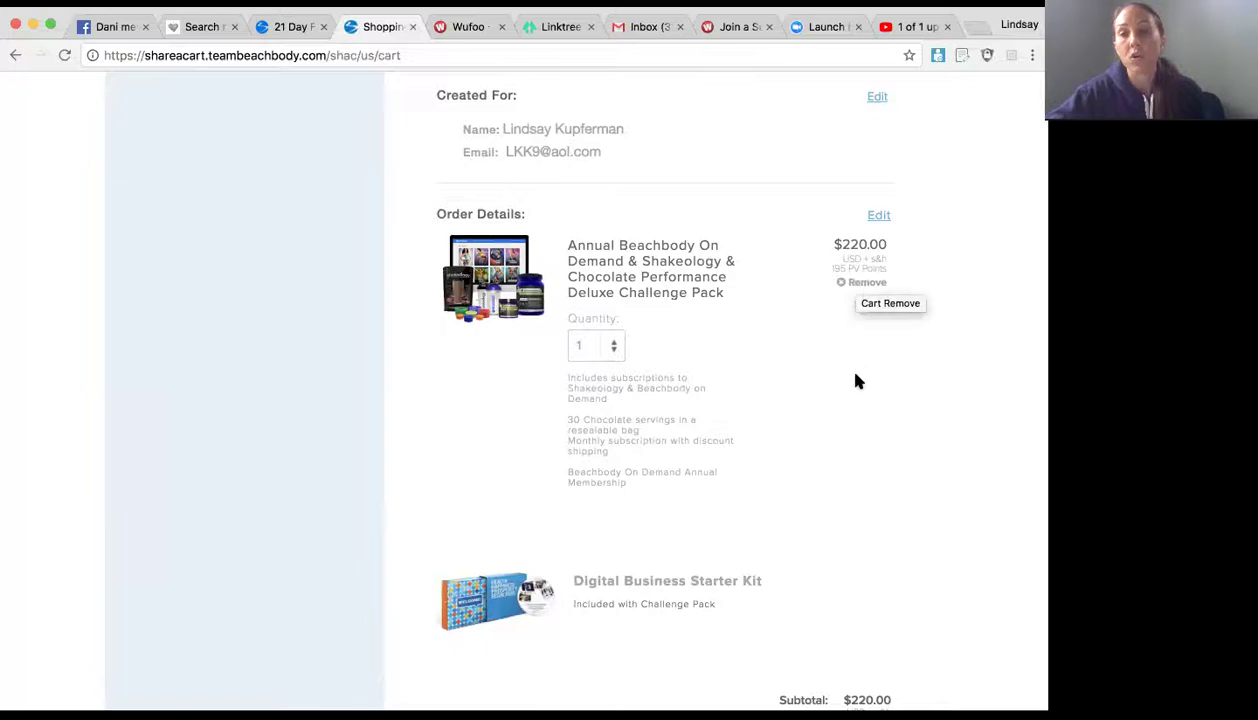
scroll(692, 309, "up", 1)
scroll(692, 309, "up", 3)
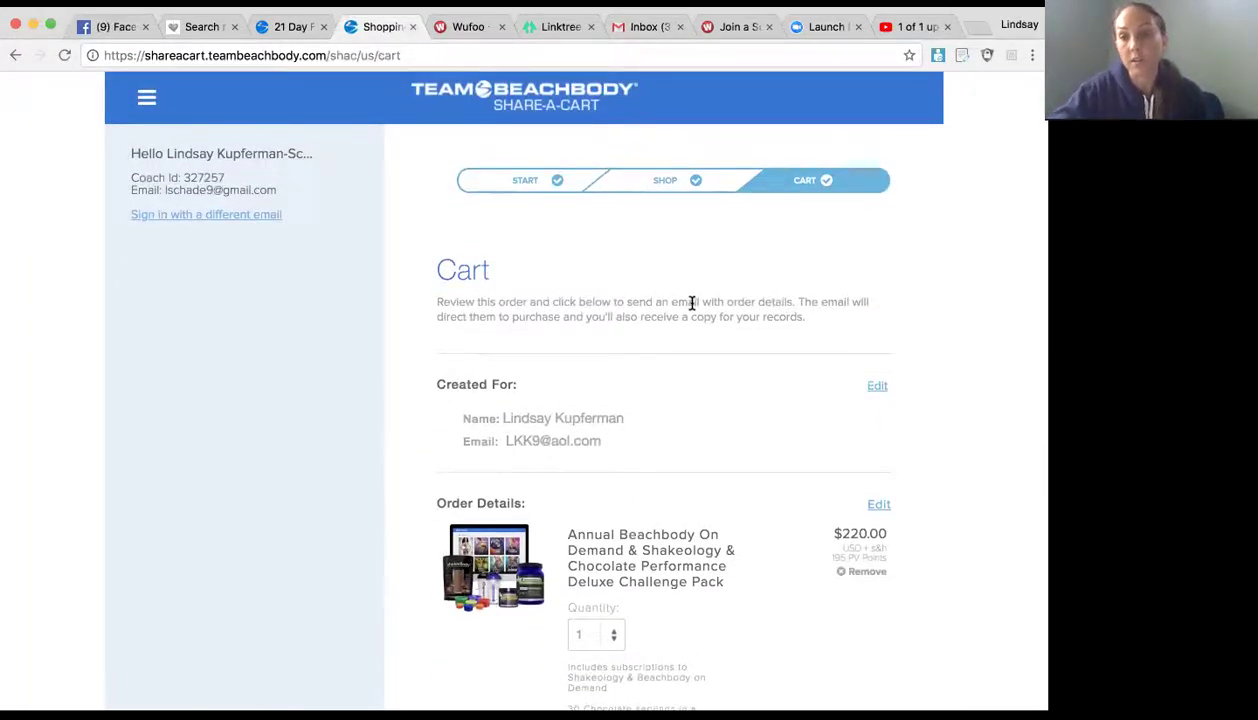
scroll(692, 303, "down", 10)
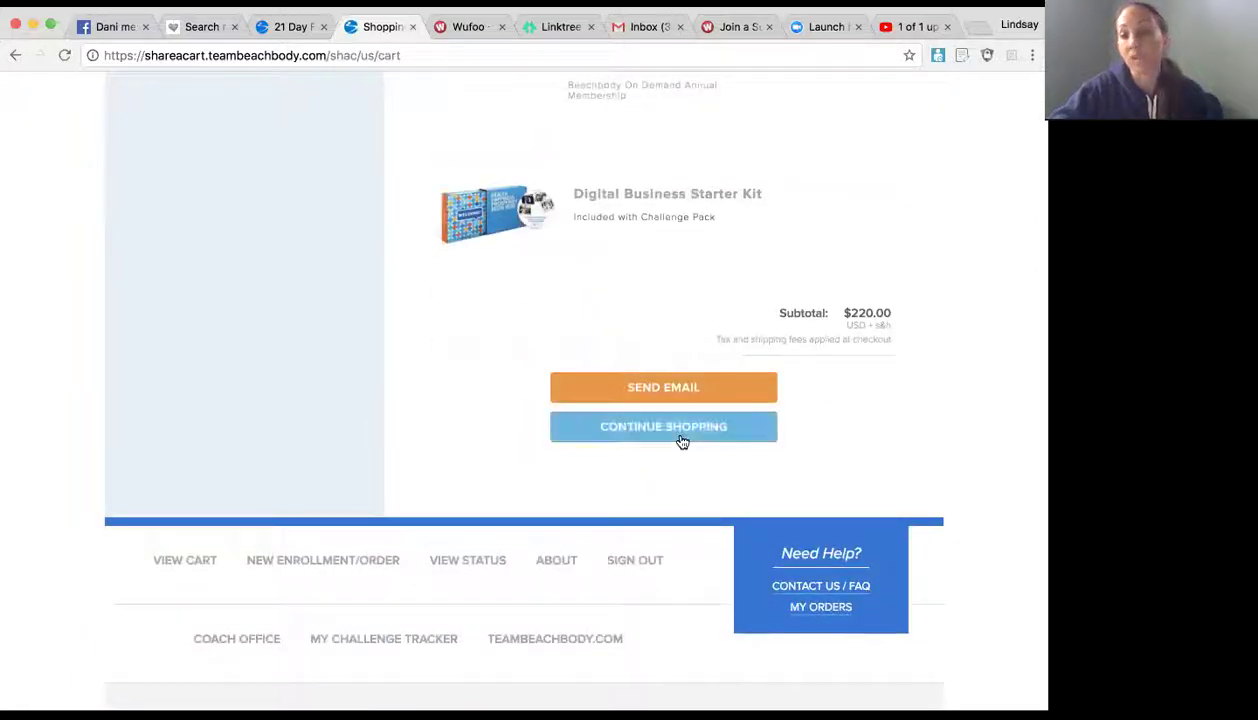
scroll(705, 191, "up", 3)
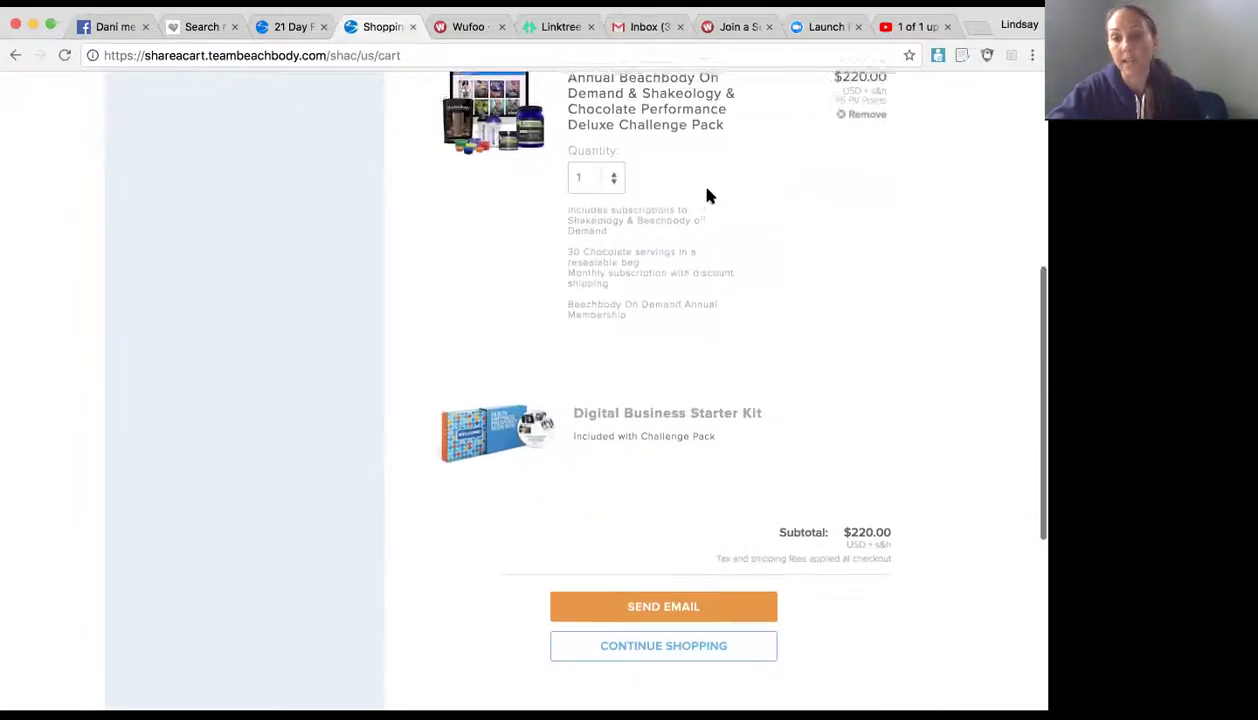
scroll(706, 195, "up", 6)
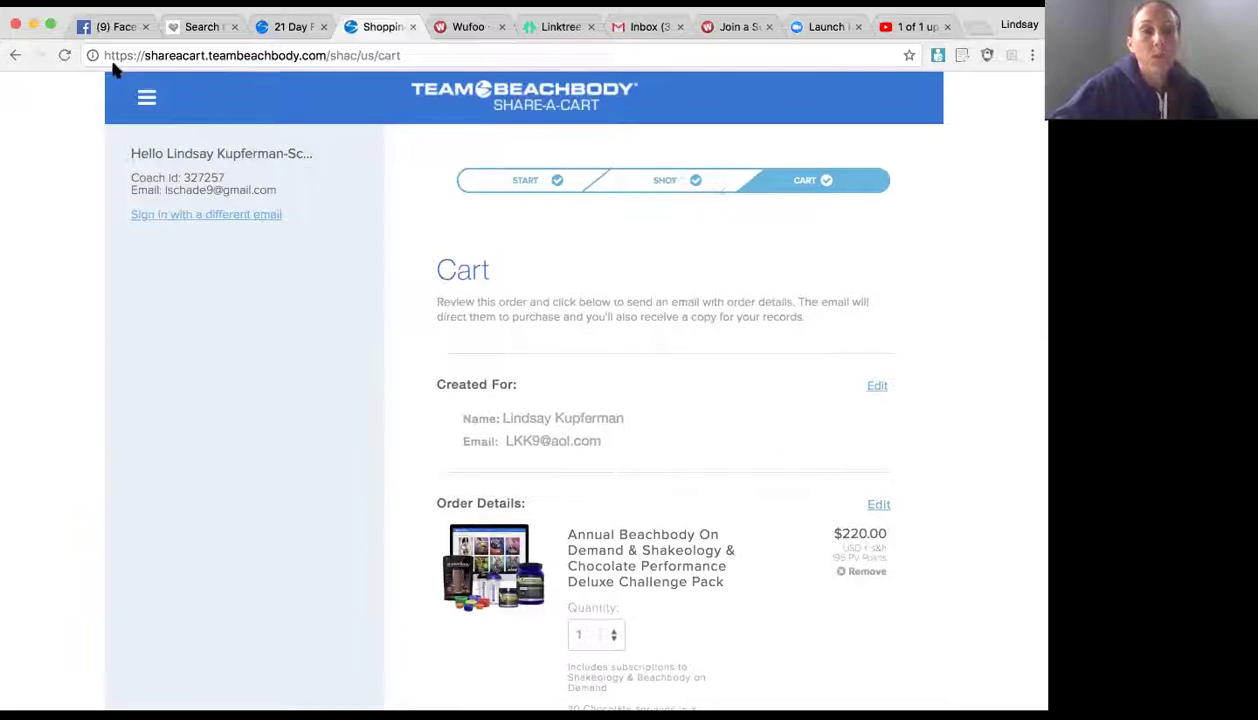
Step: Step back through the page history away from the order review
left_click(17, 55)
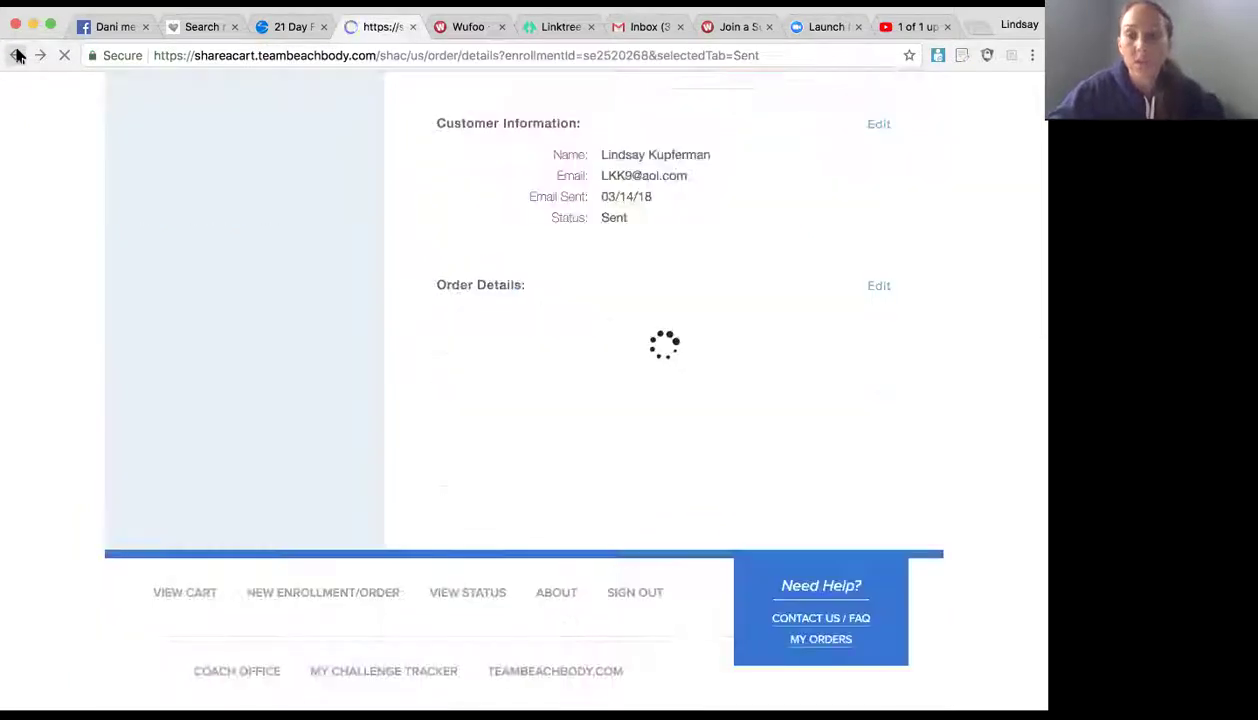
left_click(15, 56)
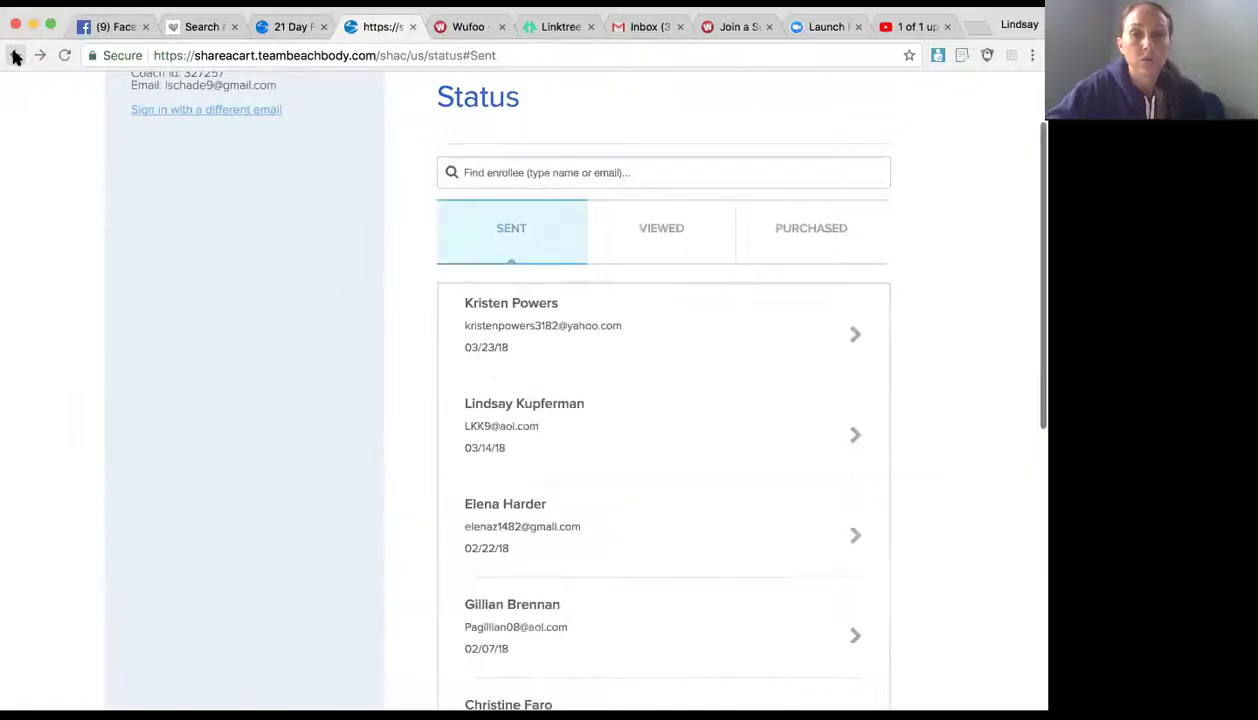
left_click(15, 56)
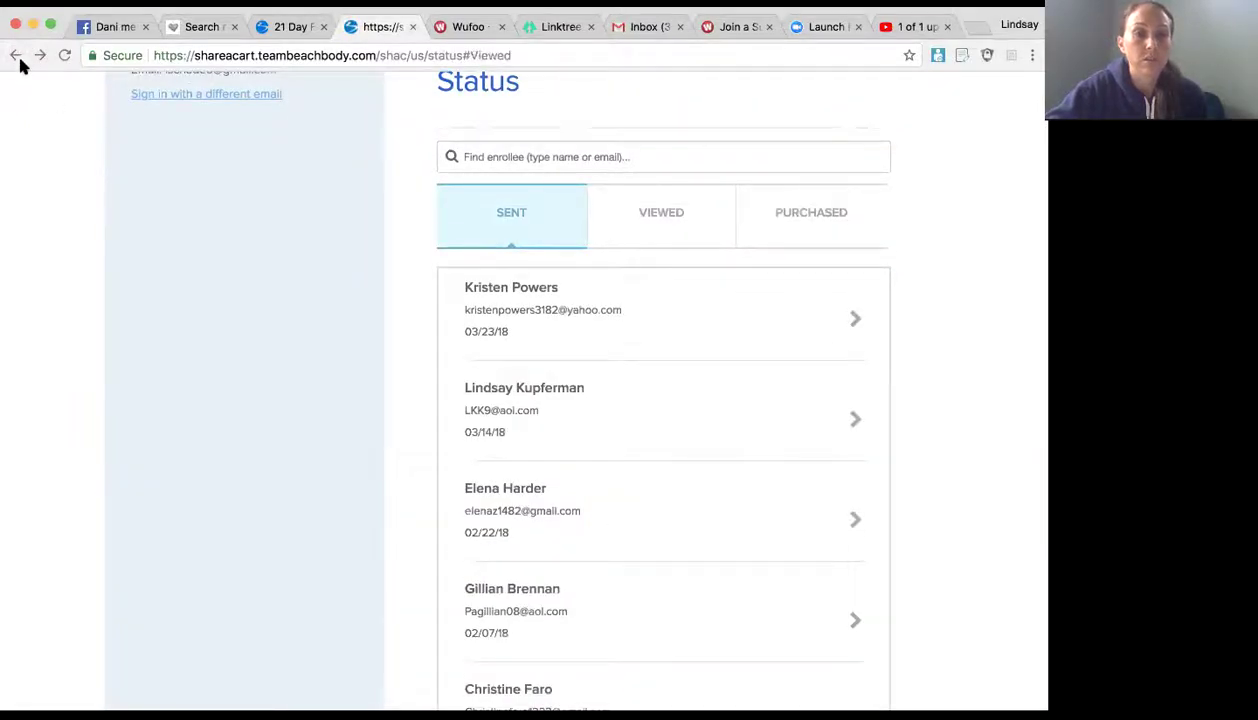
left_click(15, 56)
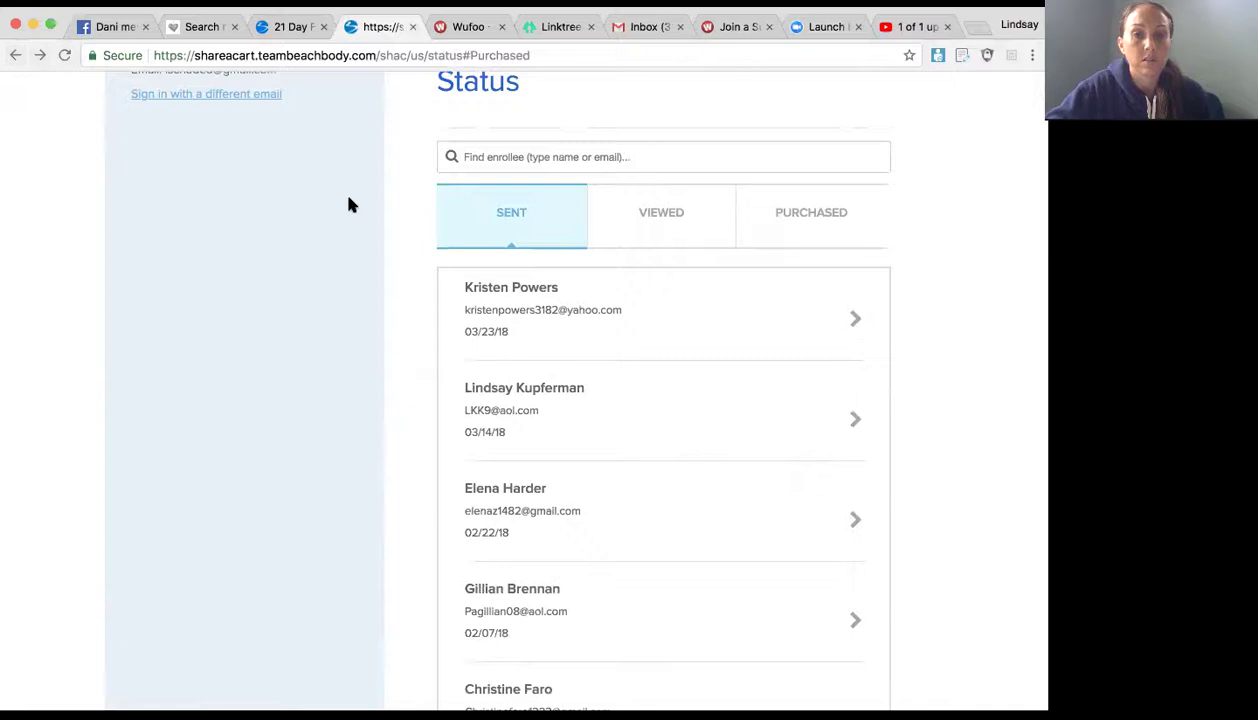
scroll(348, 202, "up", 2)
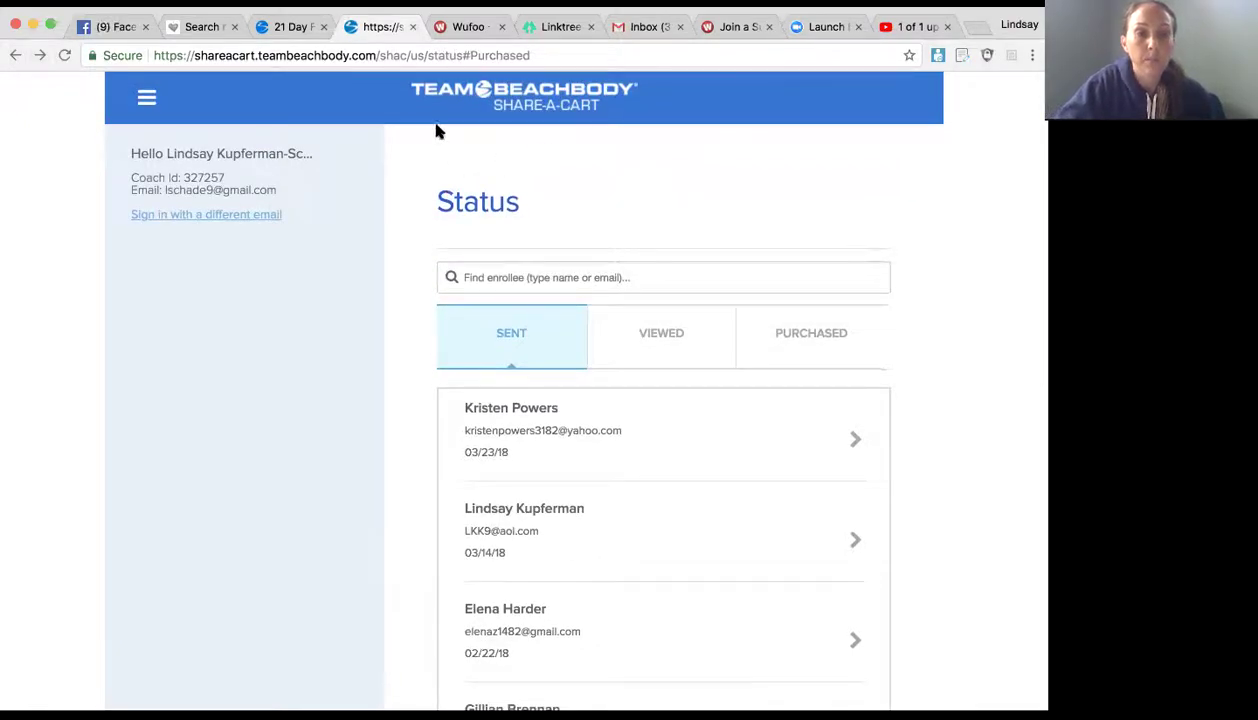
Step: Load the Share-A-Cart home page by entering 'sha' in the address bar
left_click(643, 55)
type("sha")
key("Return")
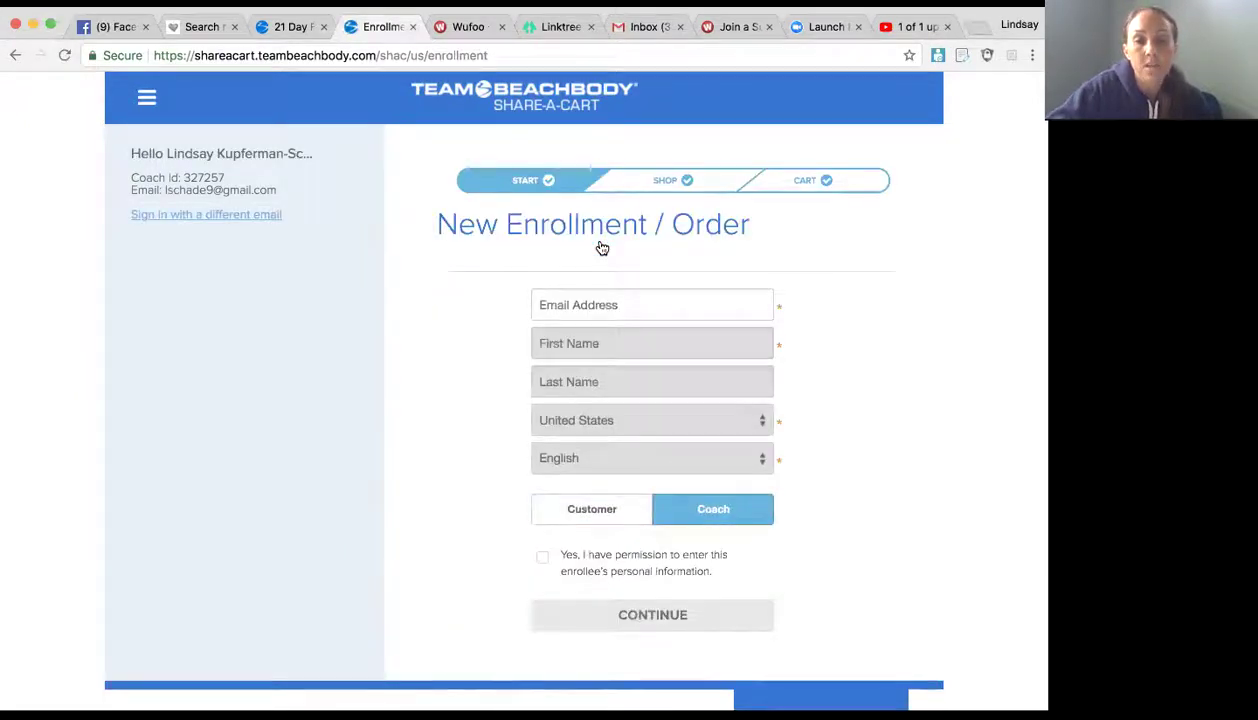
Step: Enter the enrollee's e-mail address, let the member lookup run, and correct the address
left_click(606, 308)
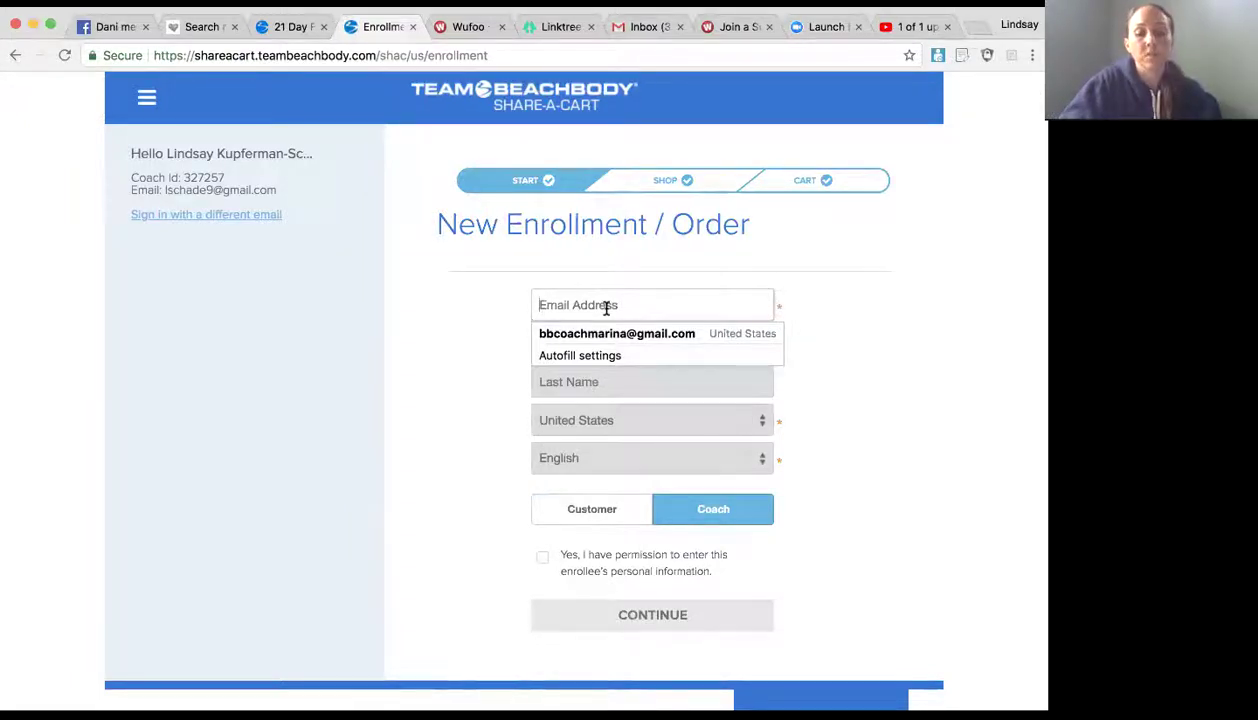
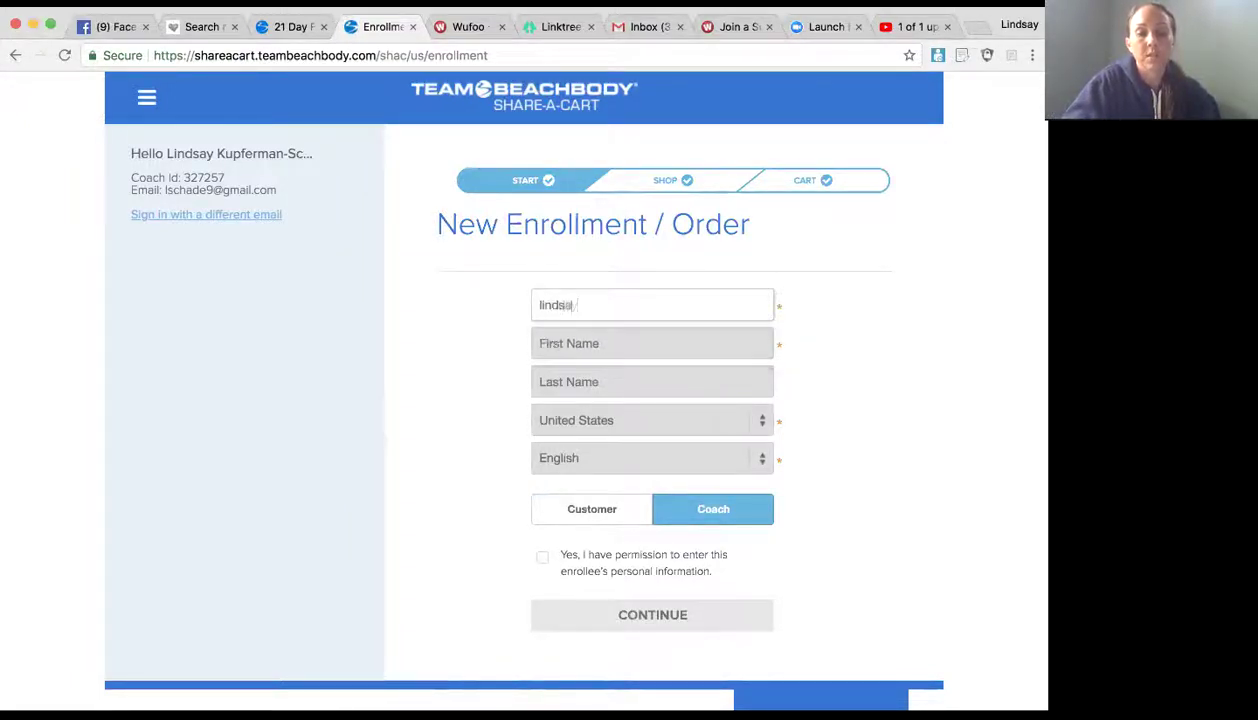
left_click(610, 340)
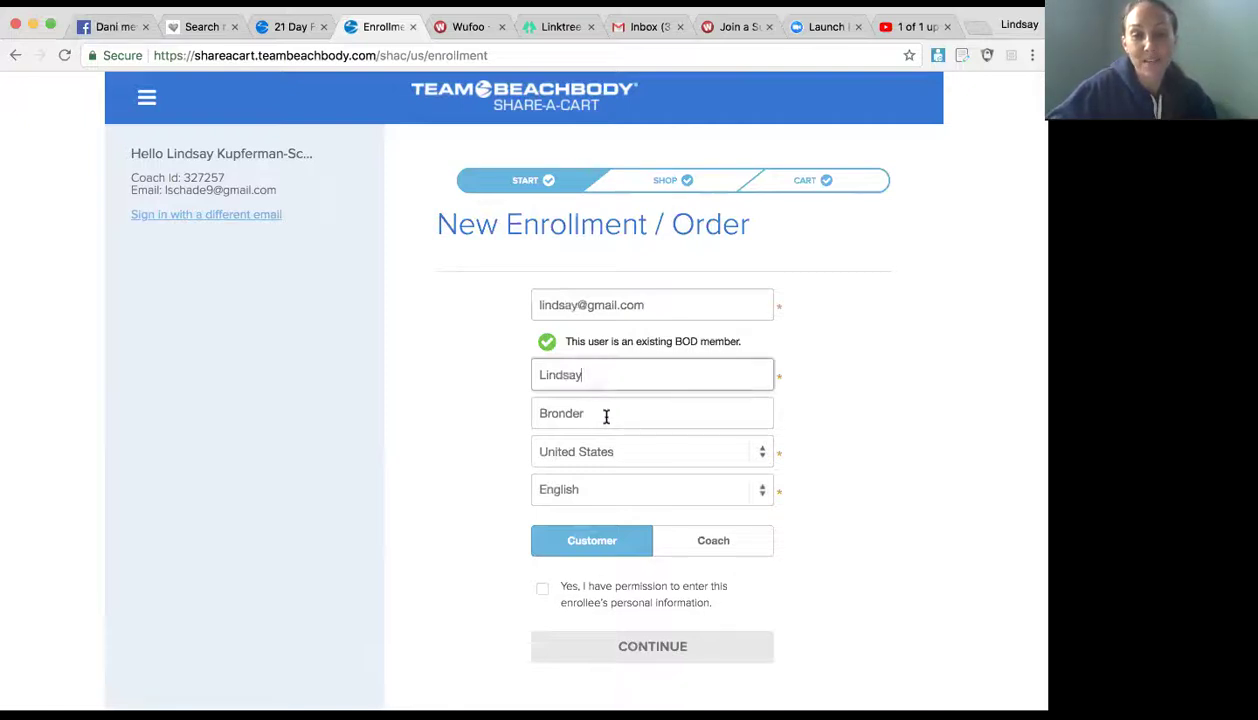
left_click(605, 414)
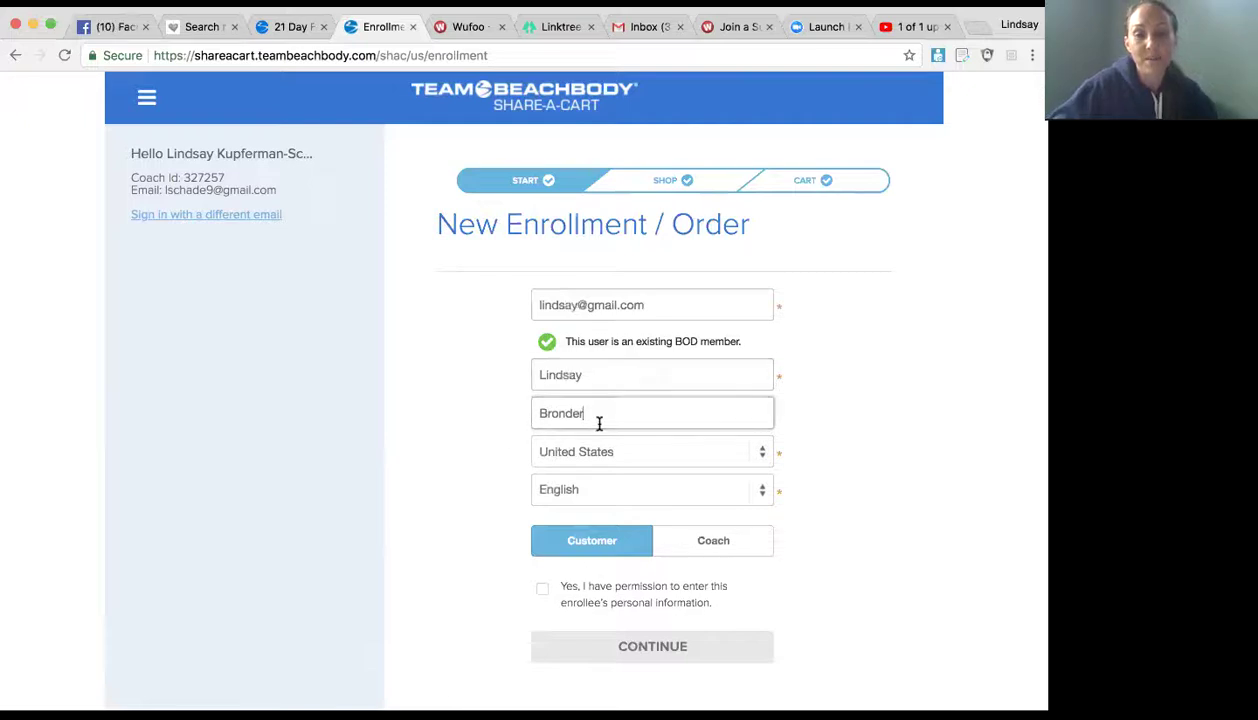
left_click(580, 306)
type("kkk")
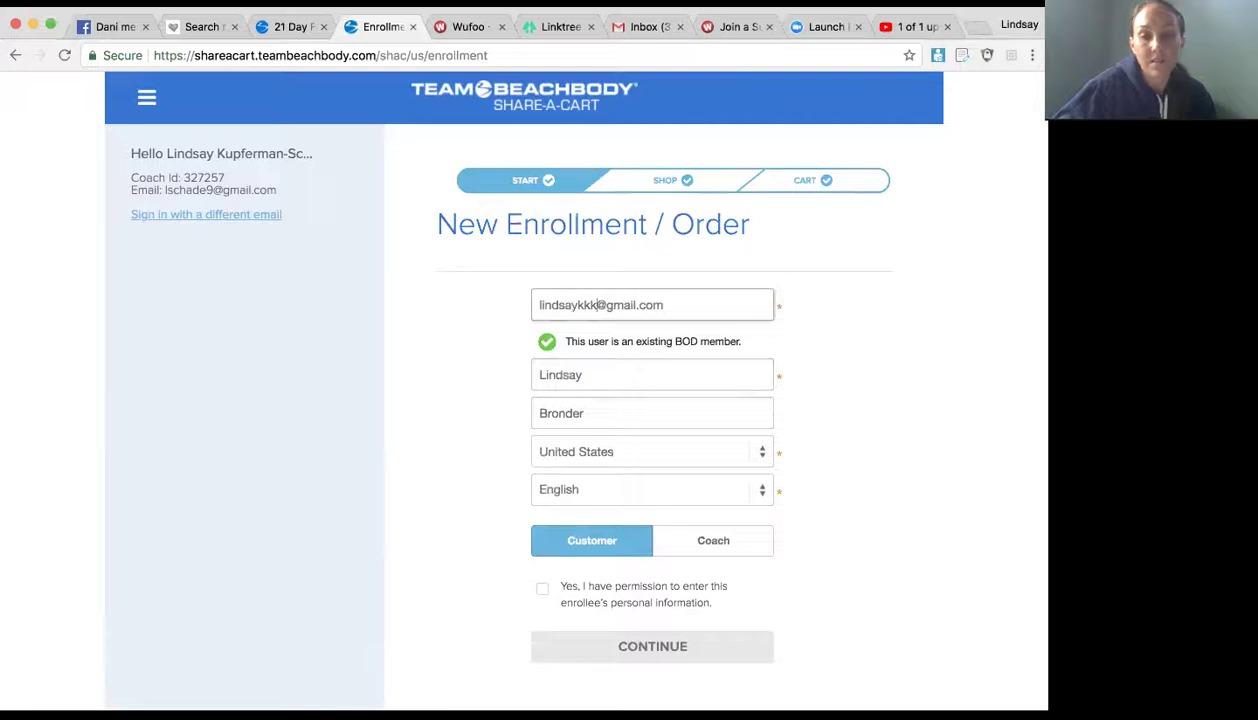
left_click(702, 305)
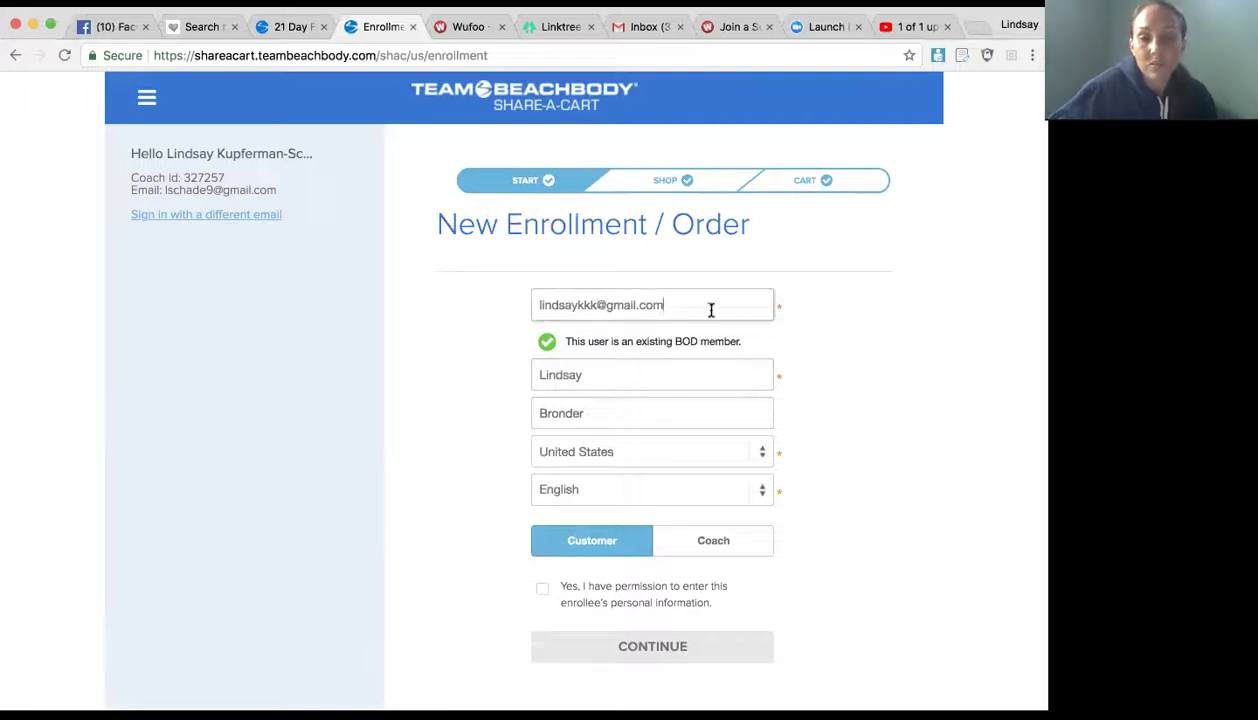
scroll(612, 413, "down", 2)
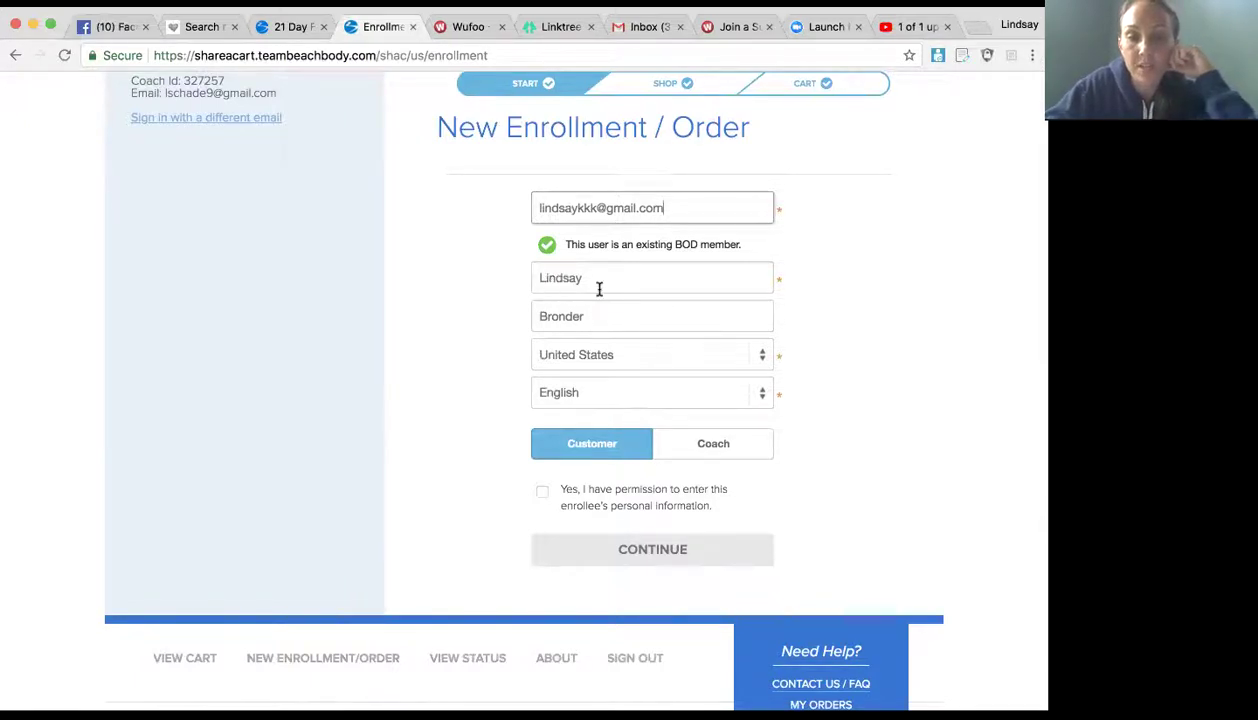
Step: Keep United States as country, autofill the enrollee's name, choose Coach and confirm permission
left_click(758, 354)
left_click(758, 354)
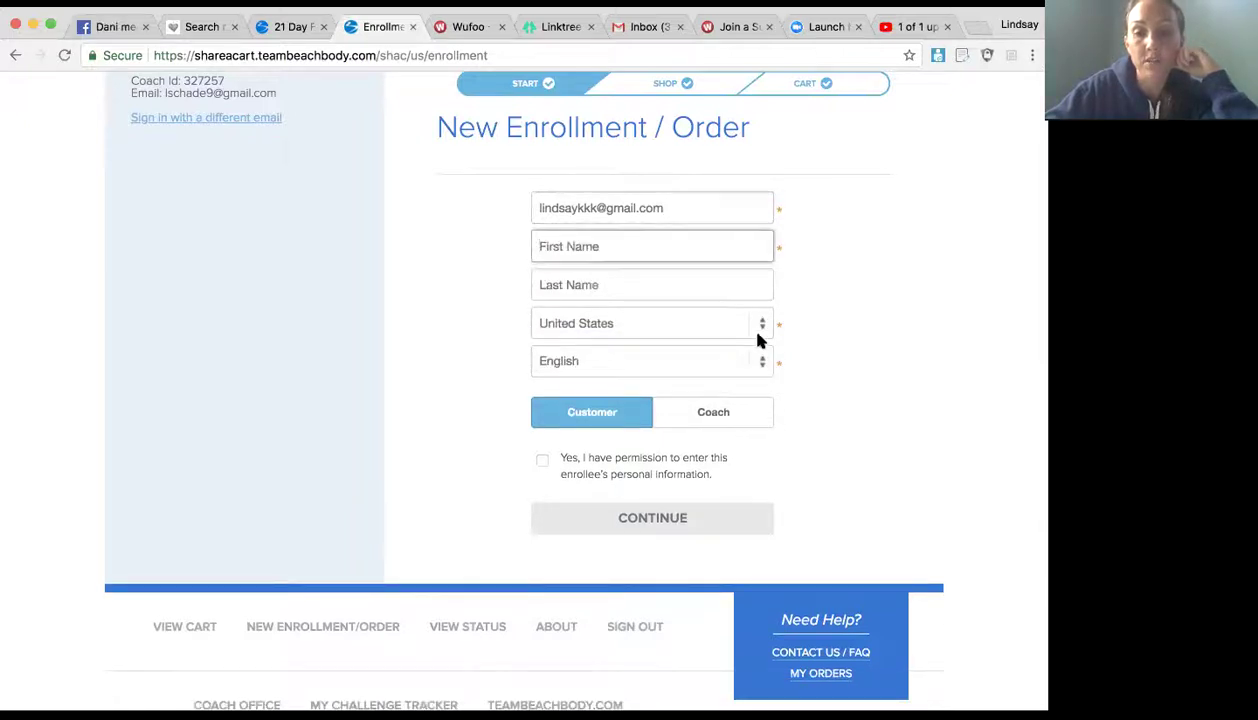
left_click(760, 326)
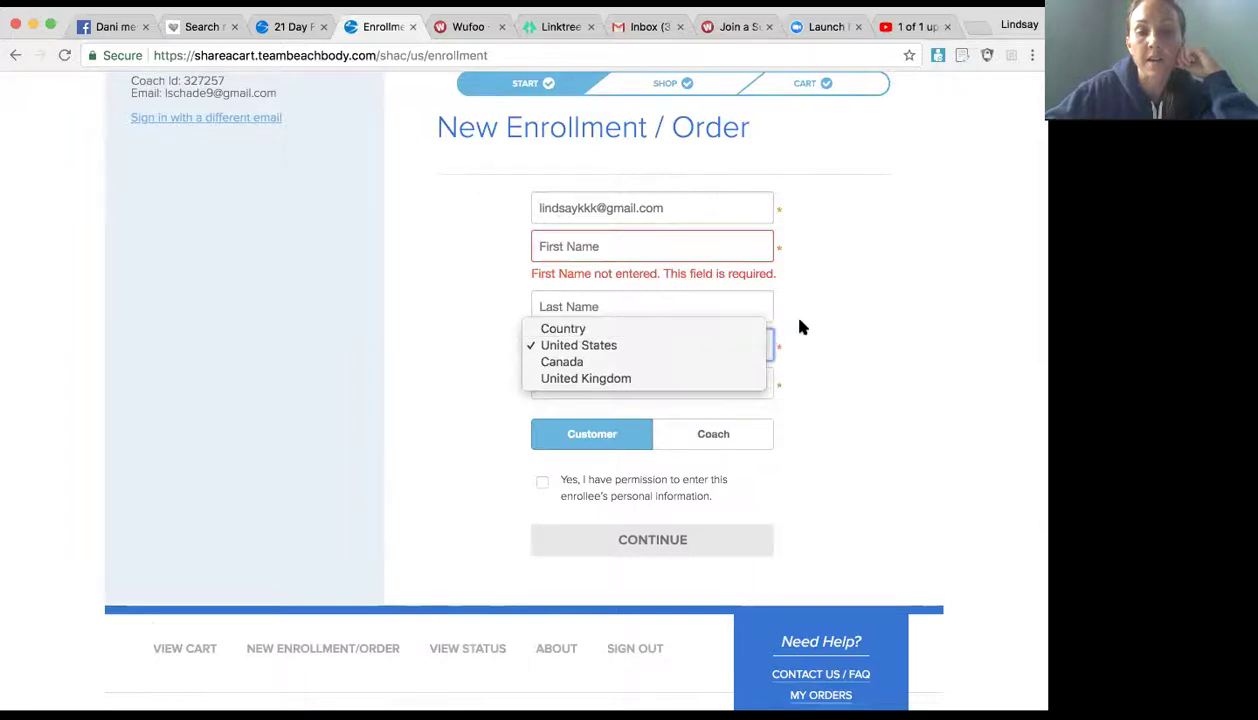
left_click(783, 312)
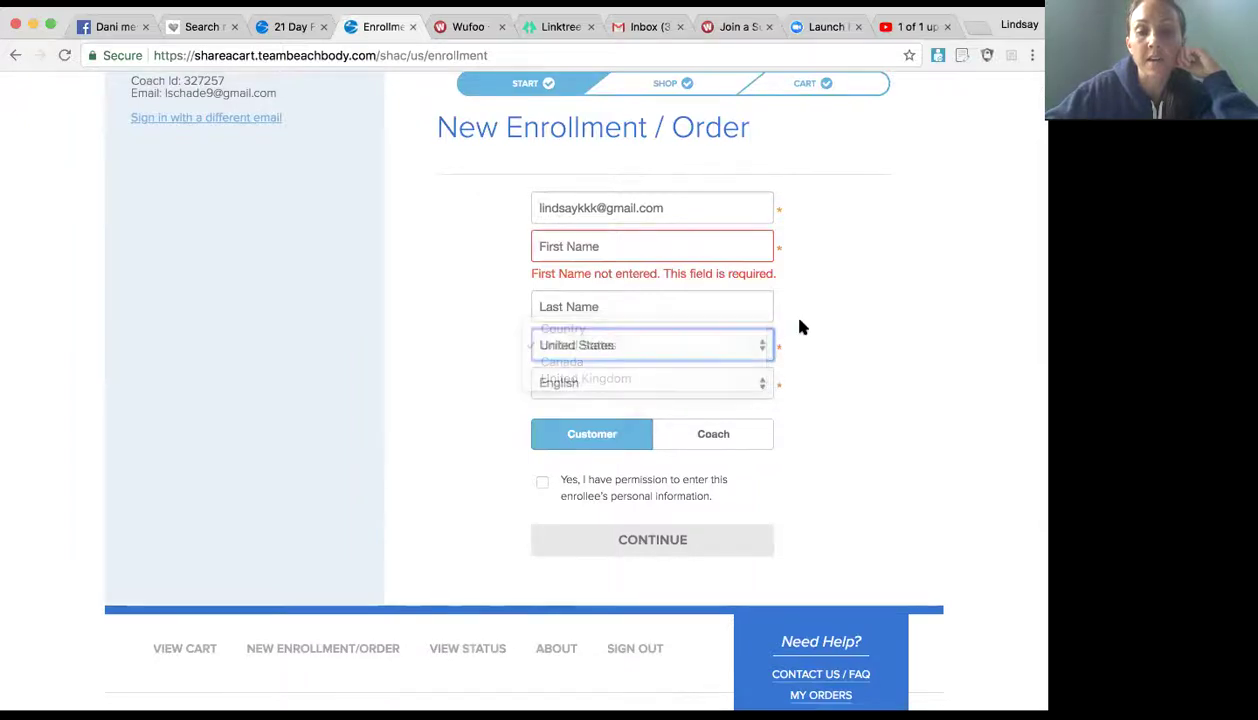
left_click(669, 250)
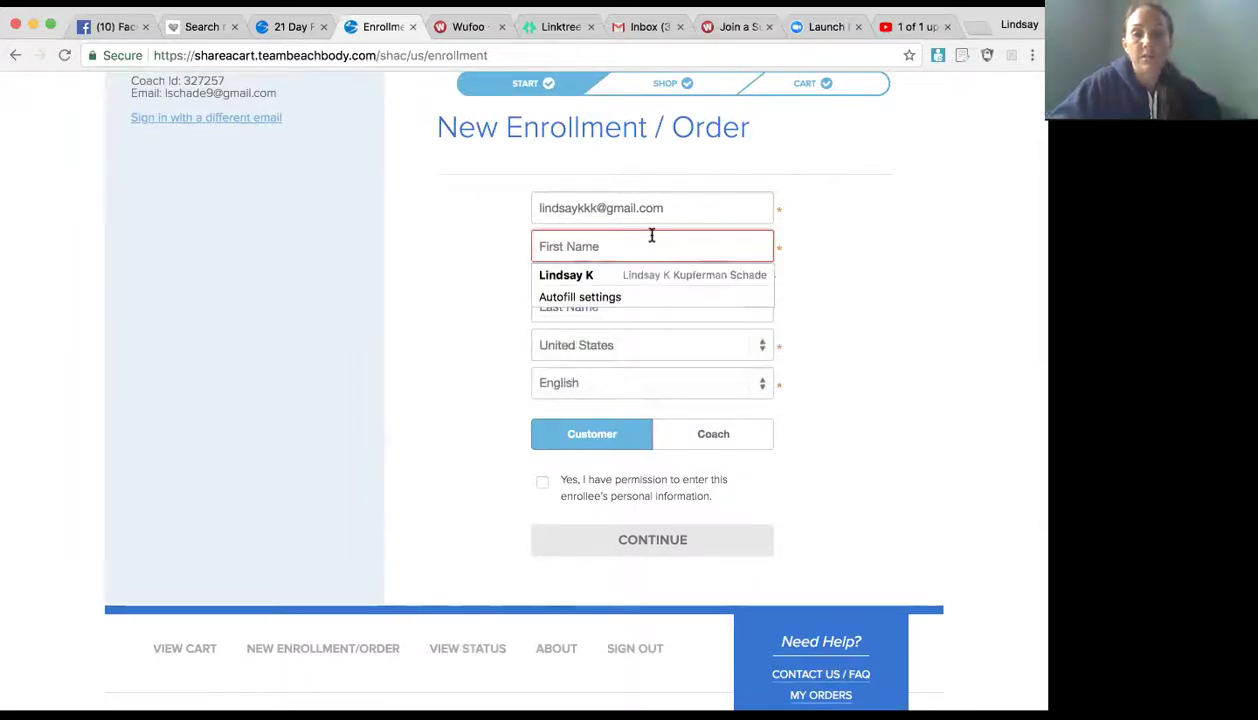
left_click(601, 275)
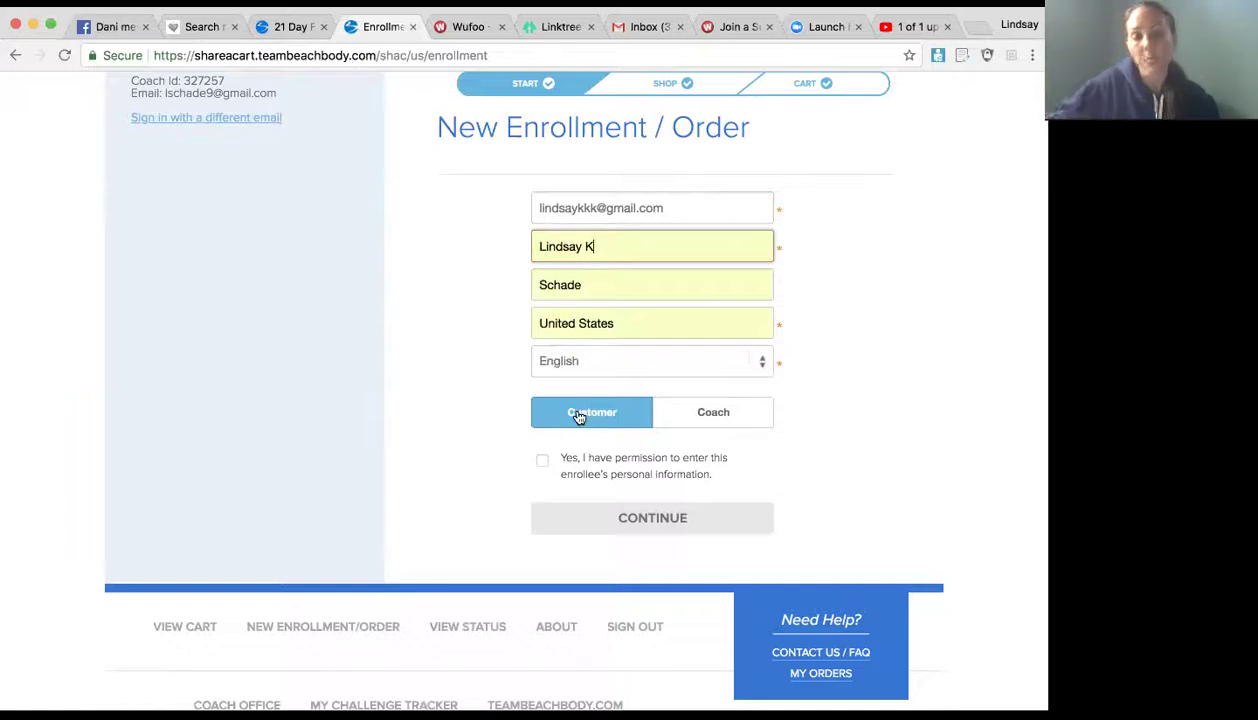
left_click(720, 415)
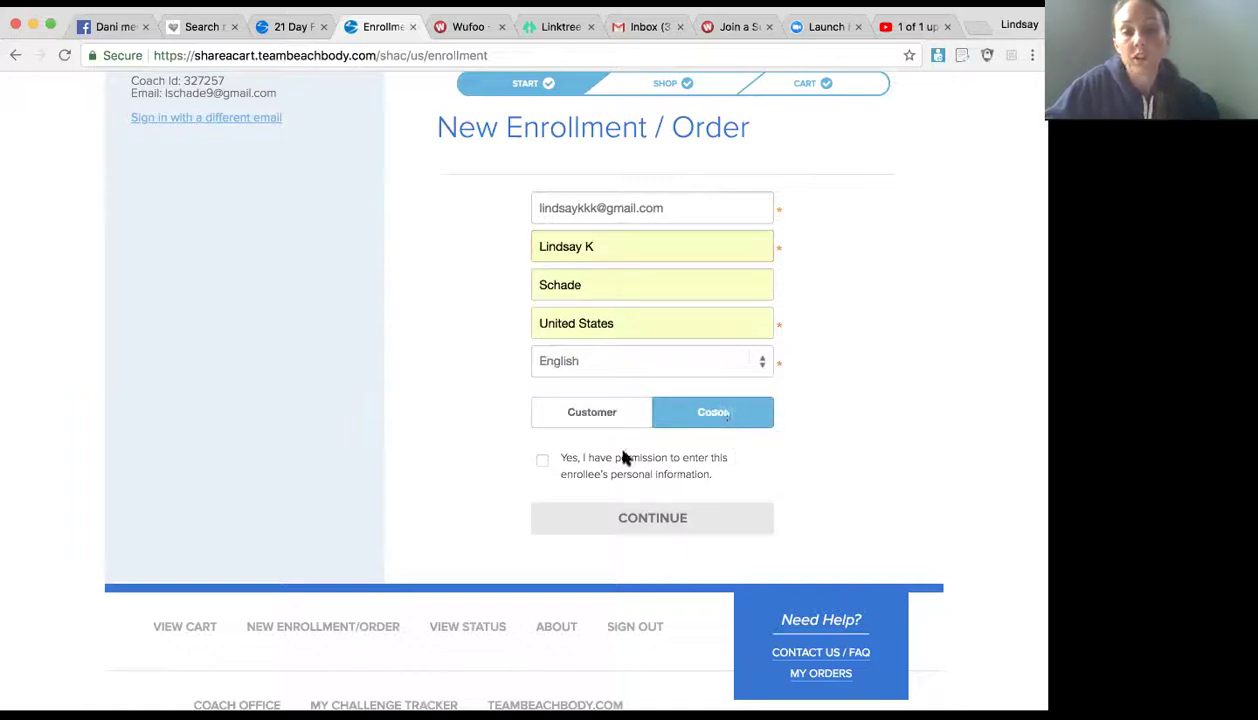
left_click(542, 460)
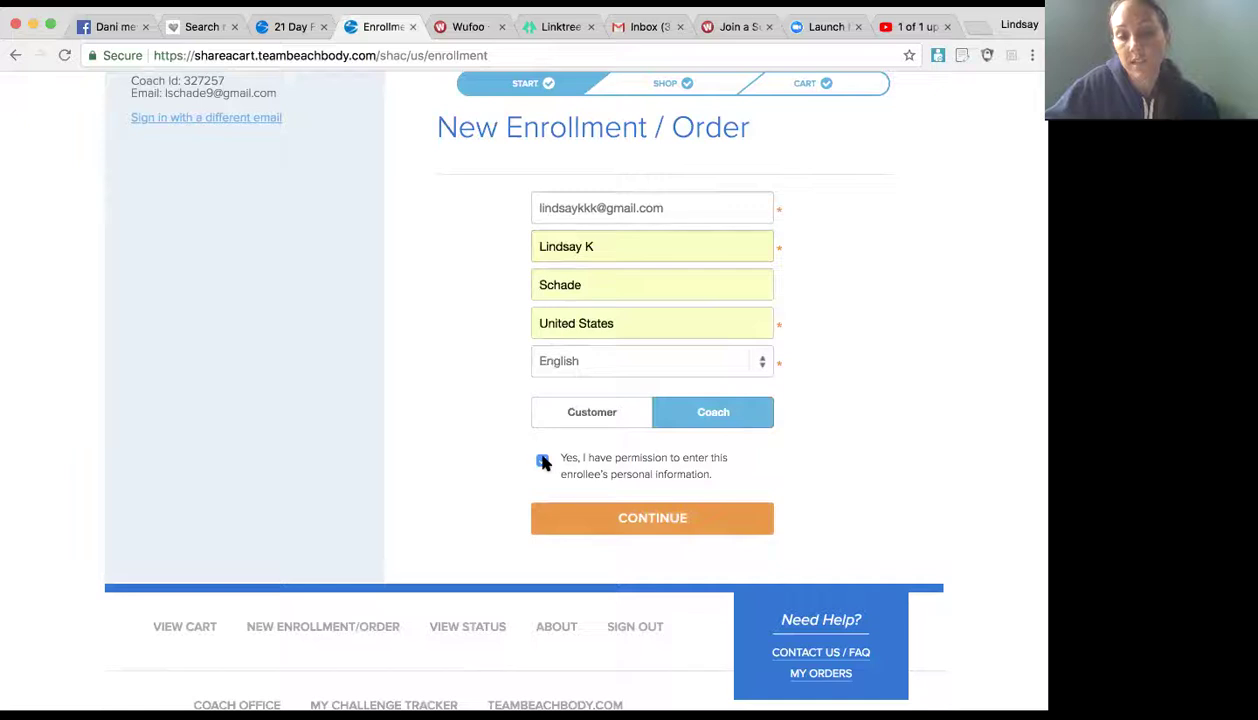
Step: Continue to Shop and open Challenge Packs > Beachbody On Demand > Annual Performance Pack
left_click(668, 518)
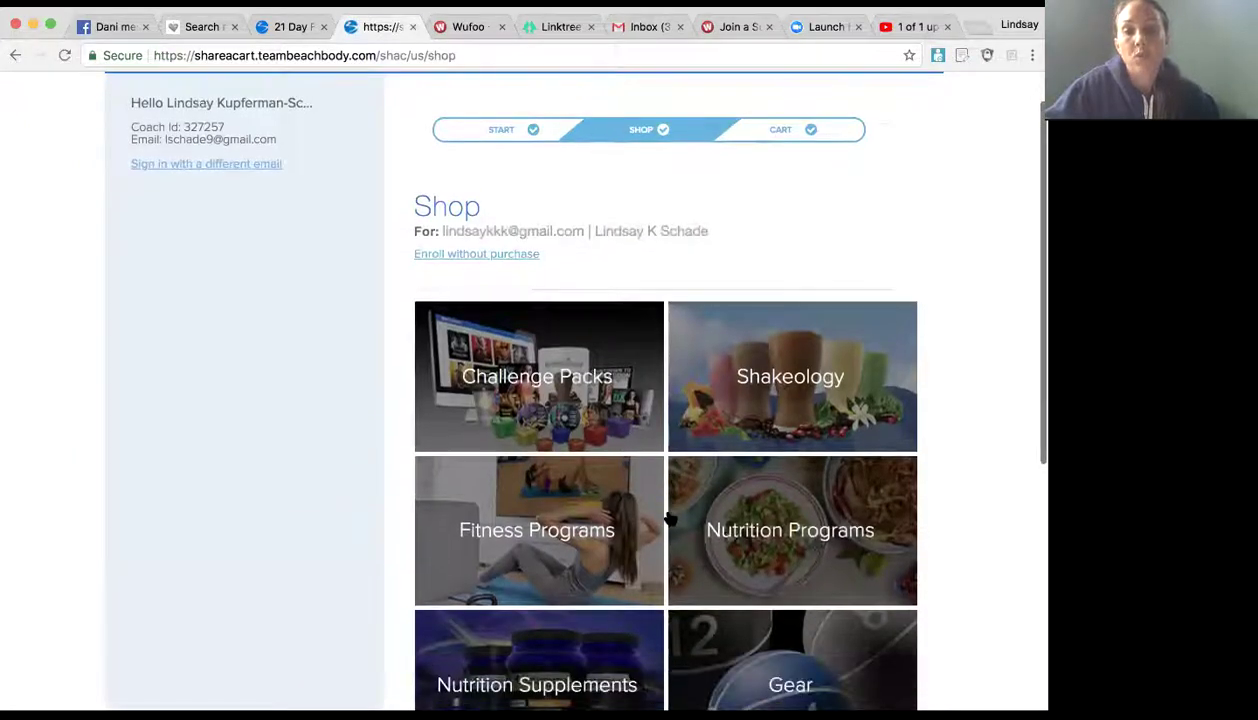
scroll(668, 518, "down", 2)
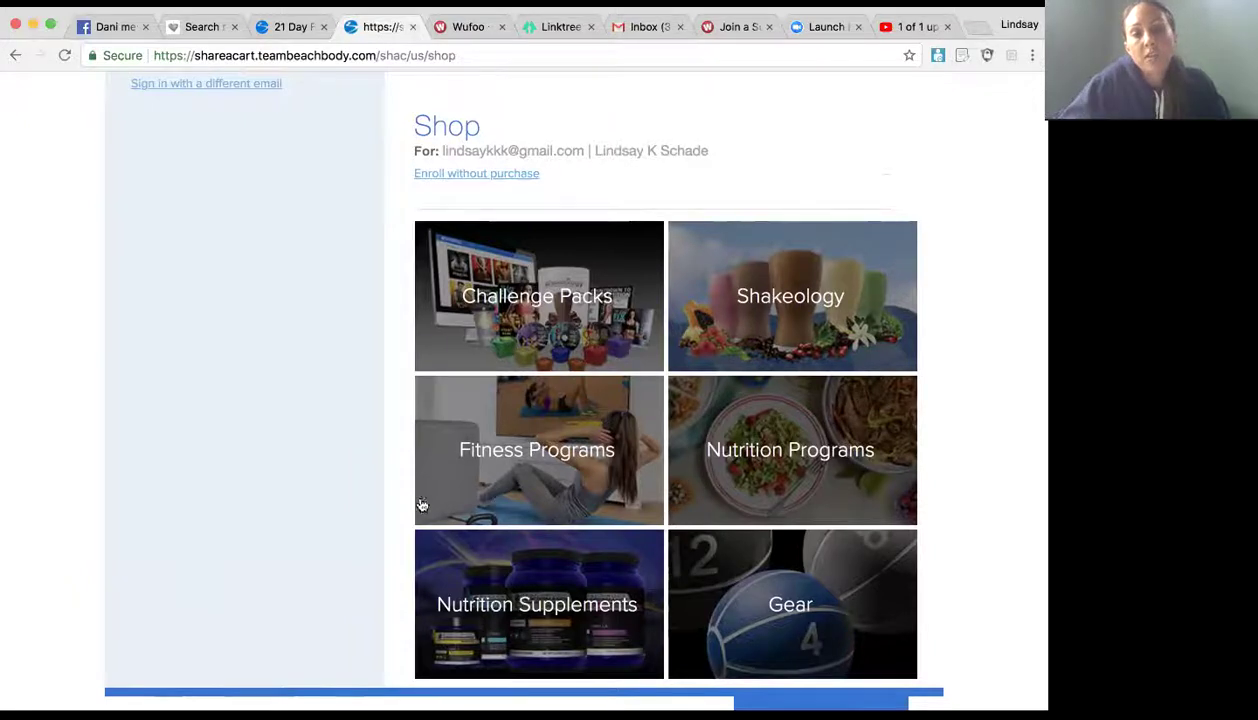
left_click(554, 300)
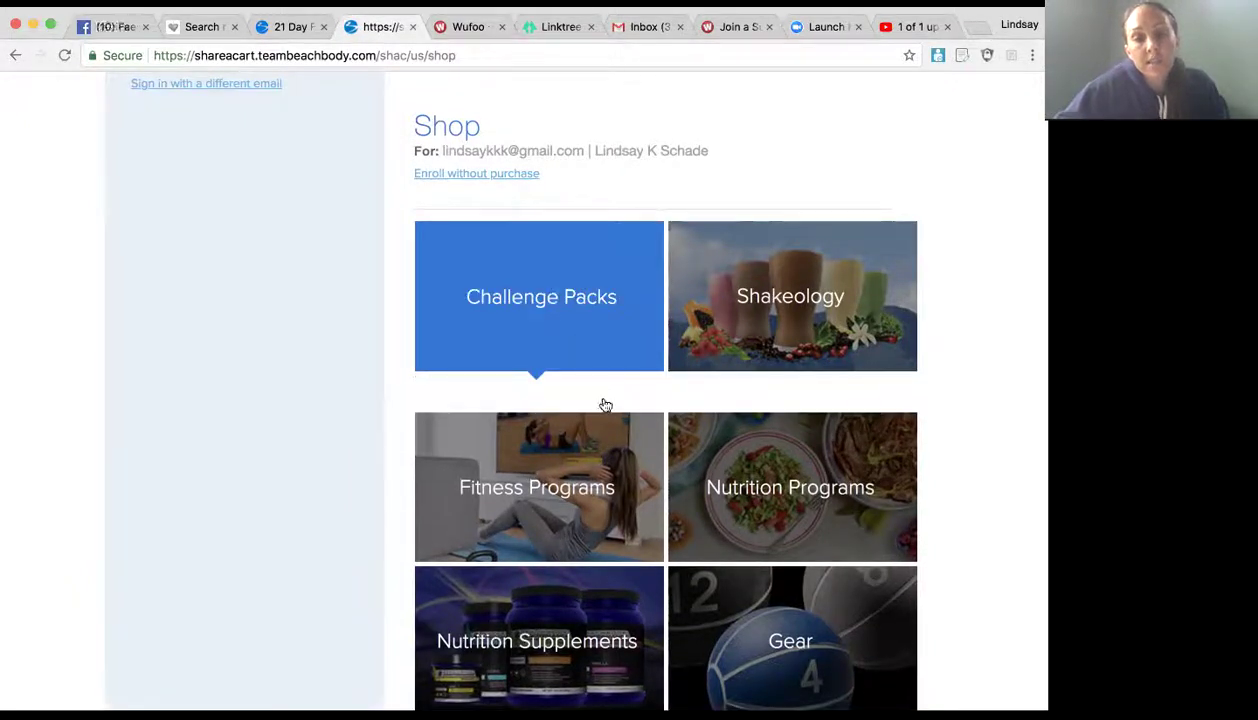
scroll(600, 405, "down", 3)
left_click(515, 352)
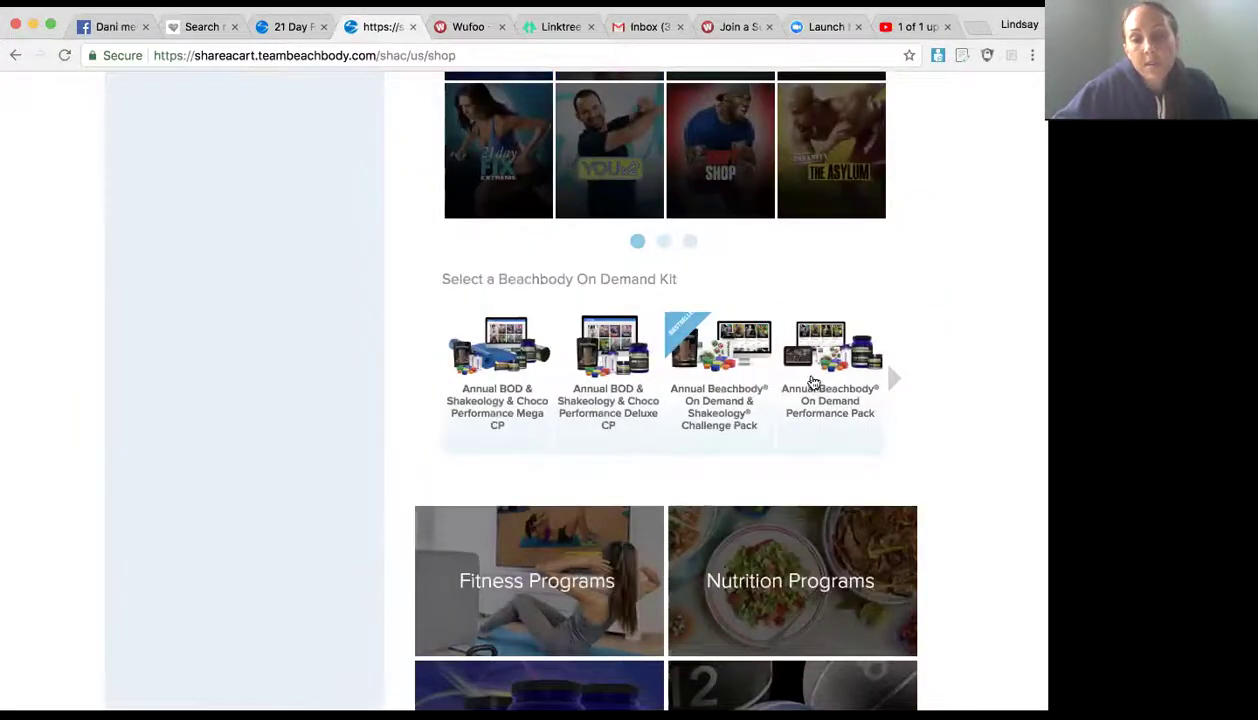
left_click(818, 365)
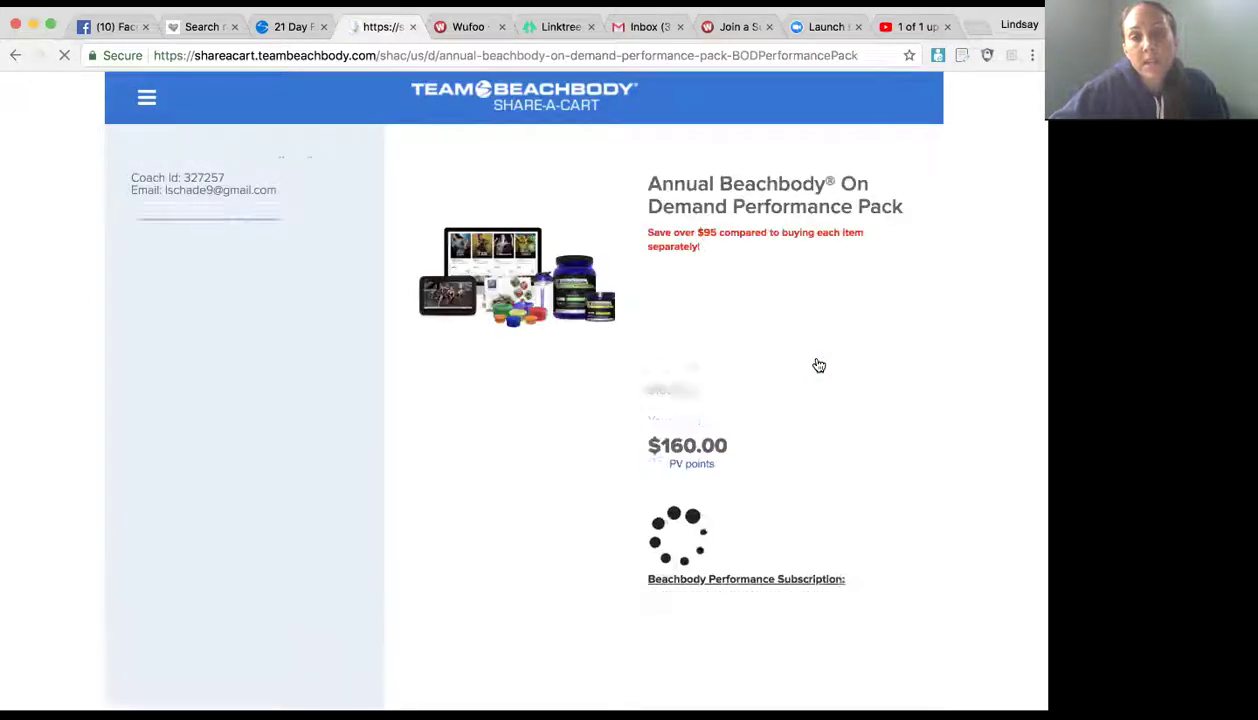
Step: Add the Performance Pack in Chocolate Recover to the cart and review its $160.00 subtotal
scroll(817, 400, "down", 3)
scroll(817, 417, "down", 4)
left_click(908, 205)
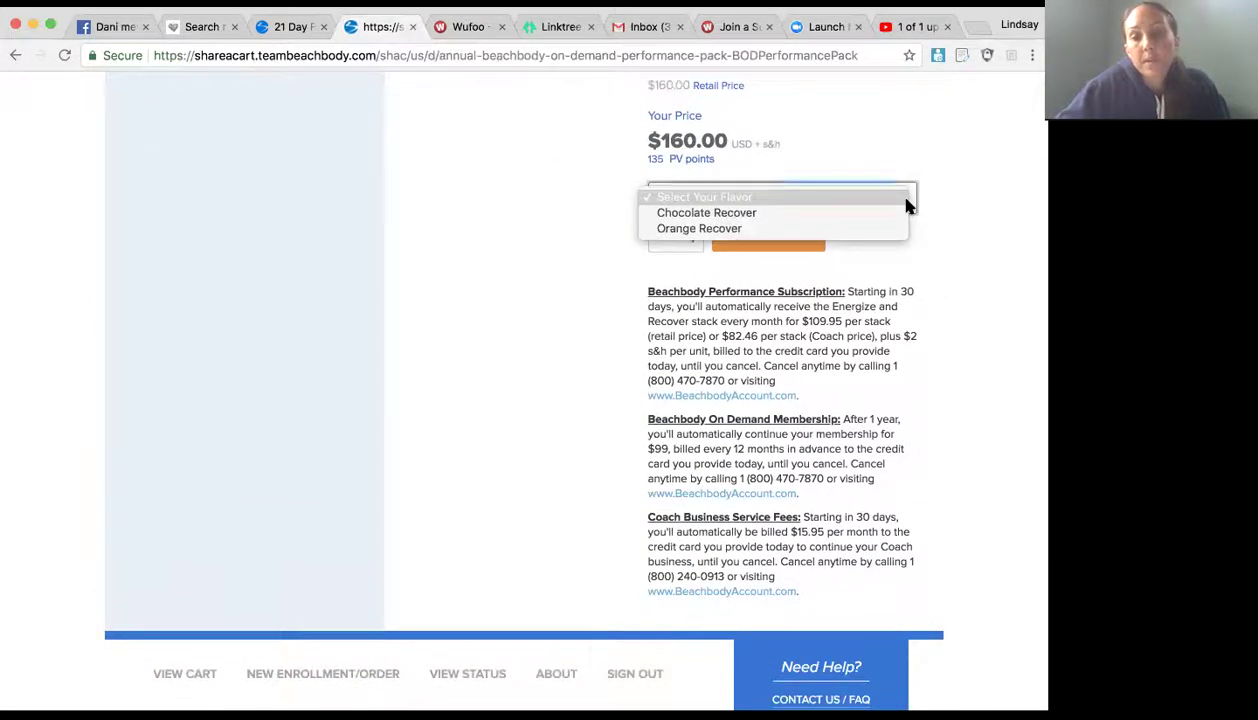
left_click(899, 213)
left_click(781, 240)
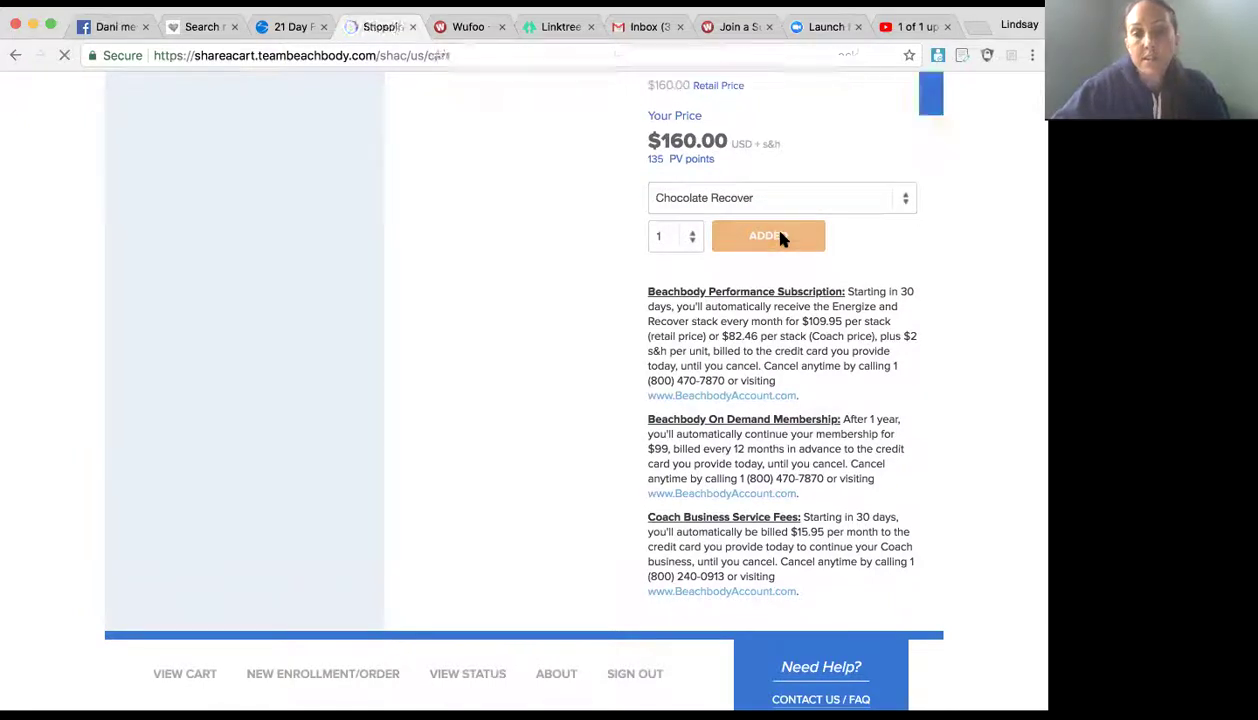
scroll(748, 410, "down", 2)
scroll(748, 410, "down", 4)
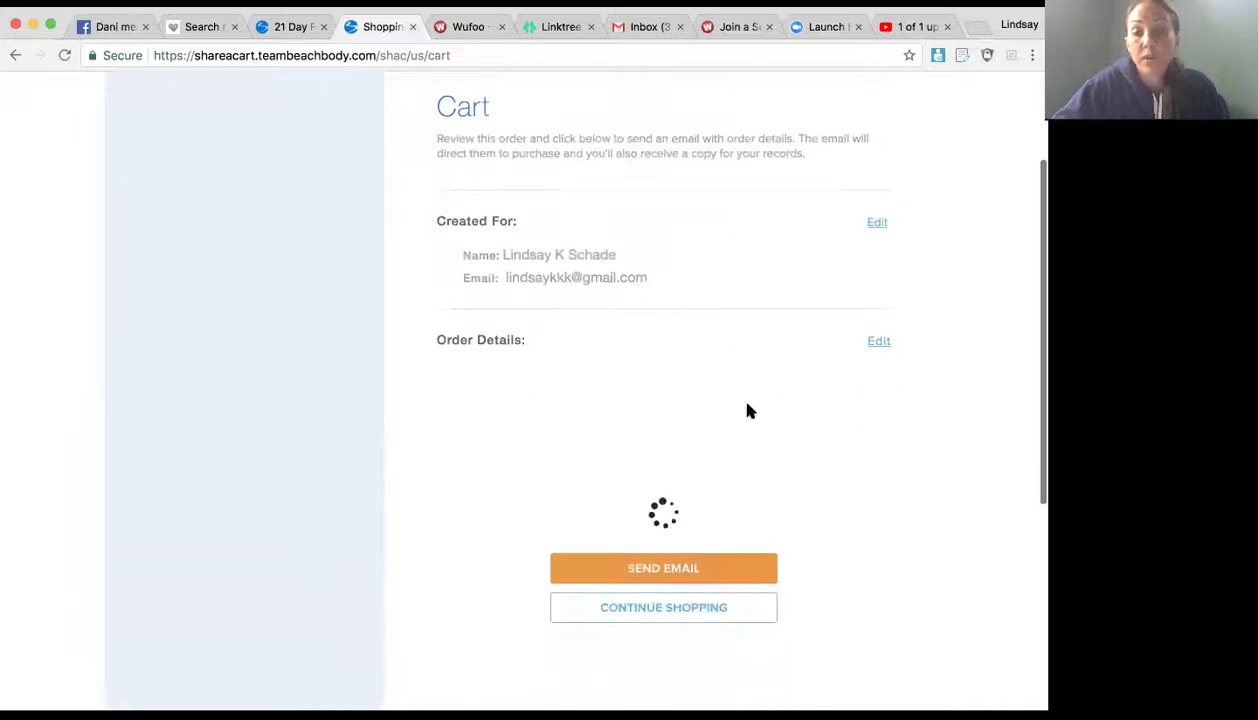
scroll(742, 560, "down", 4)
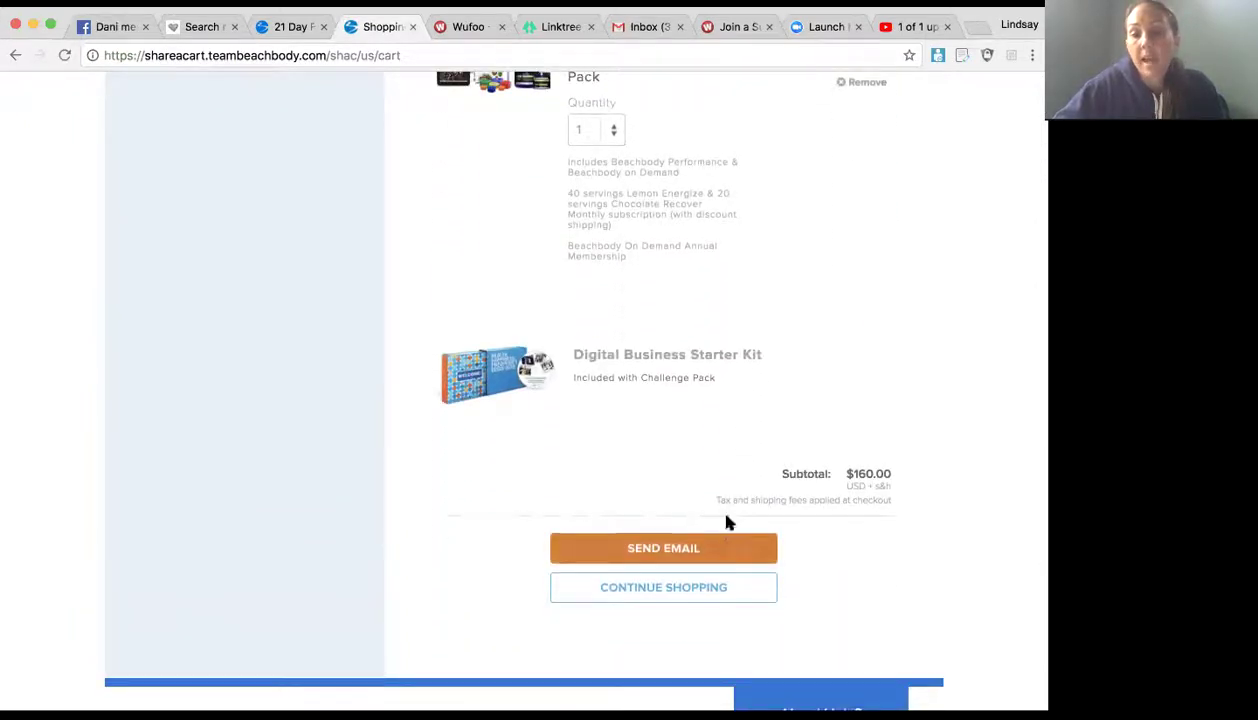
scroll(702, 372, "up", 2)
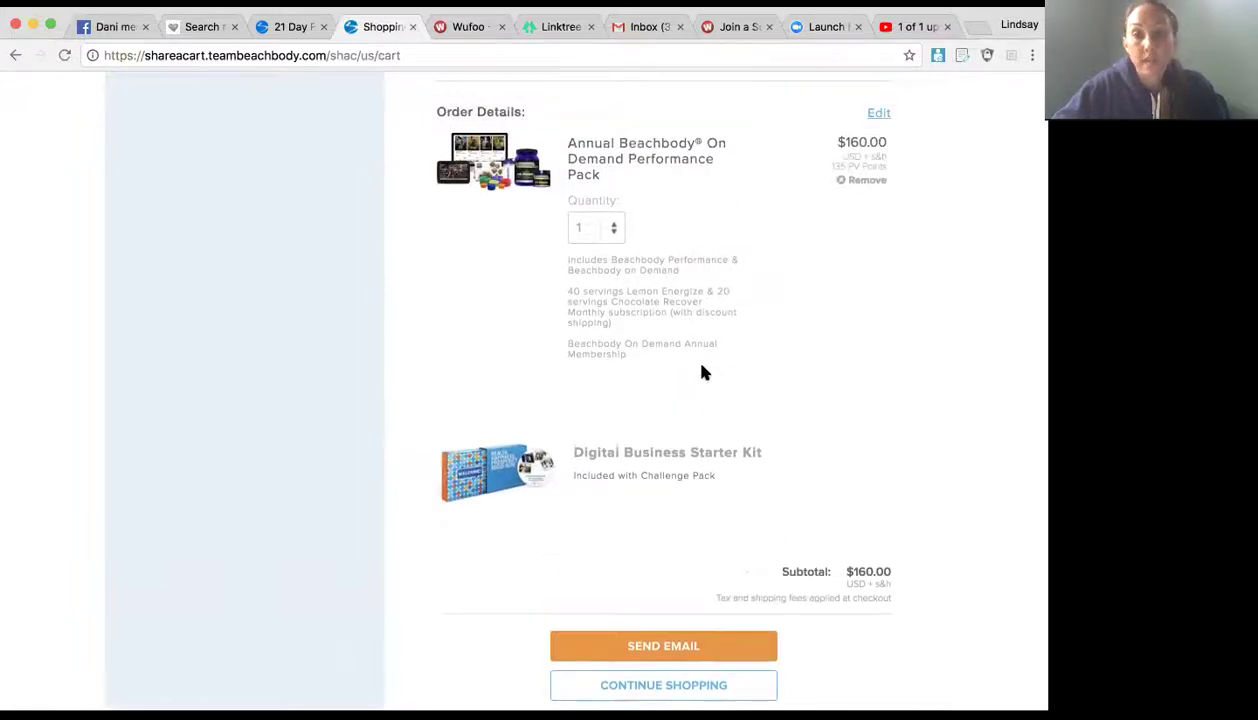
scroll(775, 228, "up", 7)
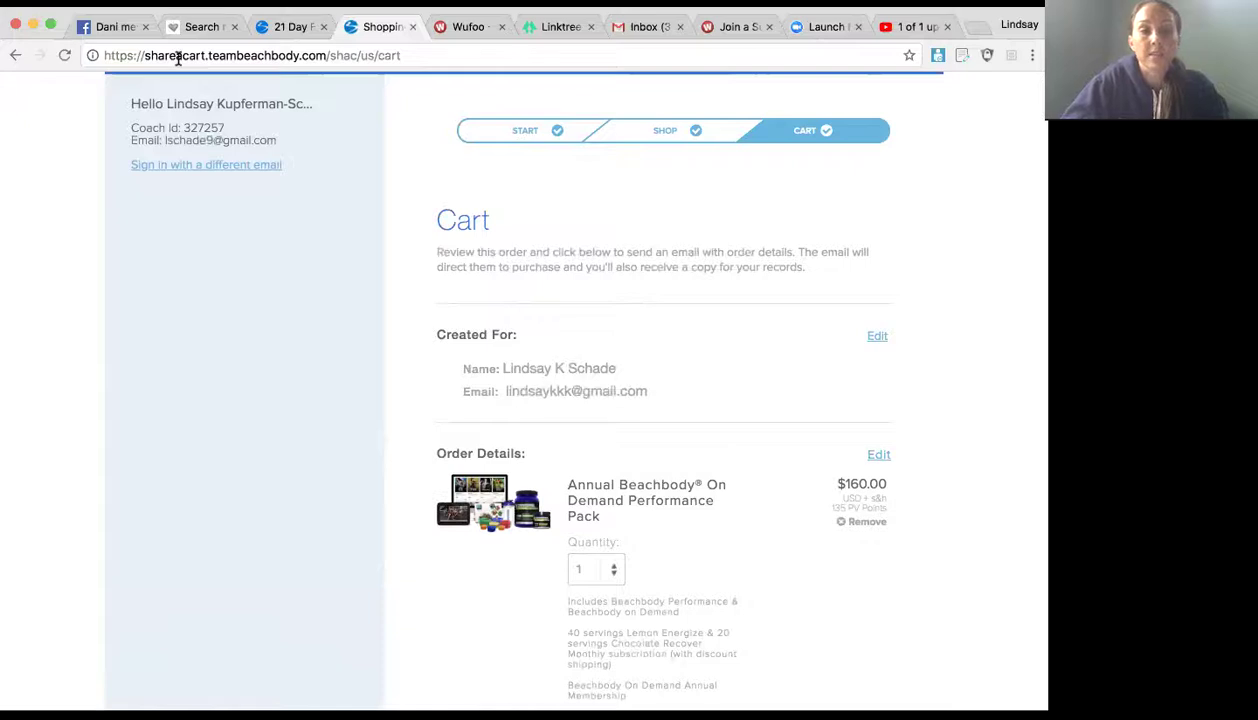
Step: Return to the enrollment form, reselect Coach, autofill the enrollee's name and continue to Shop
left_click(17, 60)
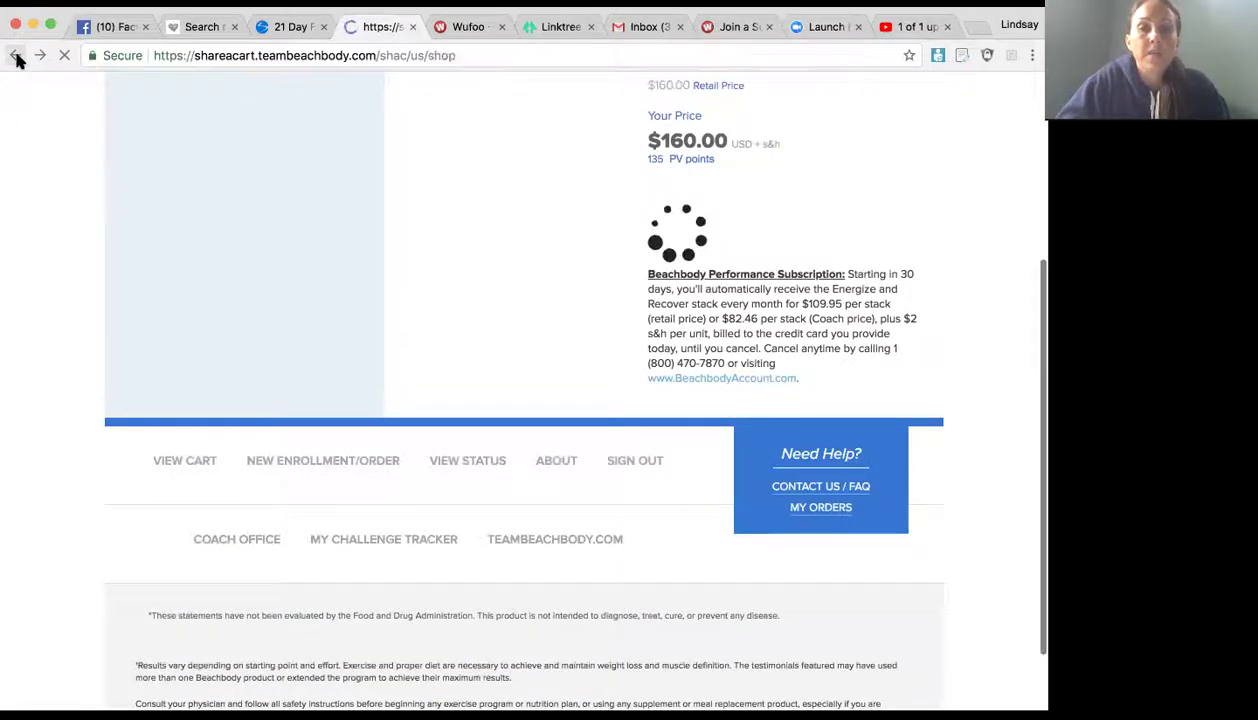
left_click(17, 60)
left_click(17, 60)
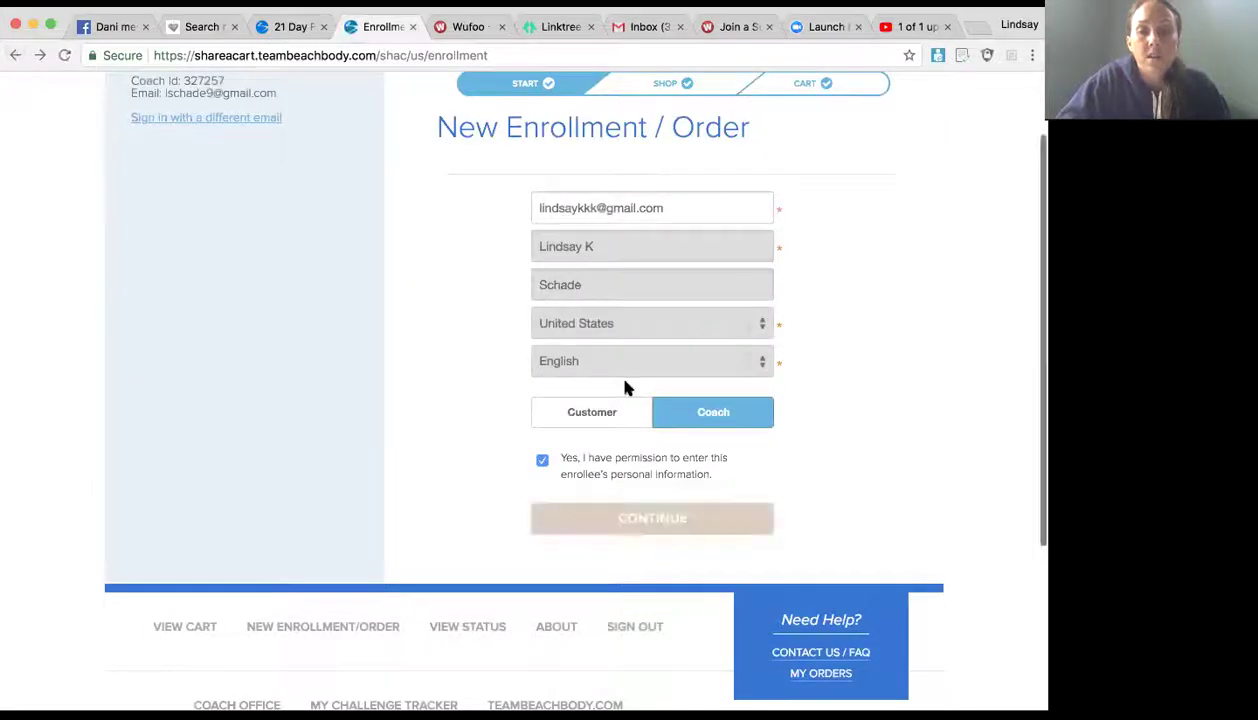
left_click(720, 416)
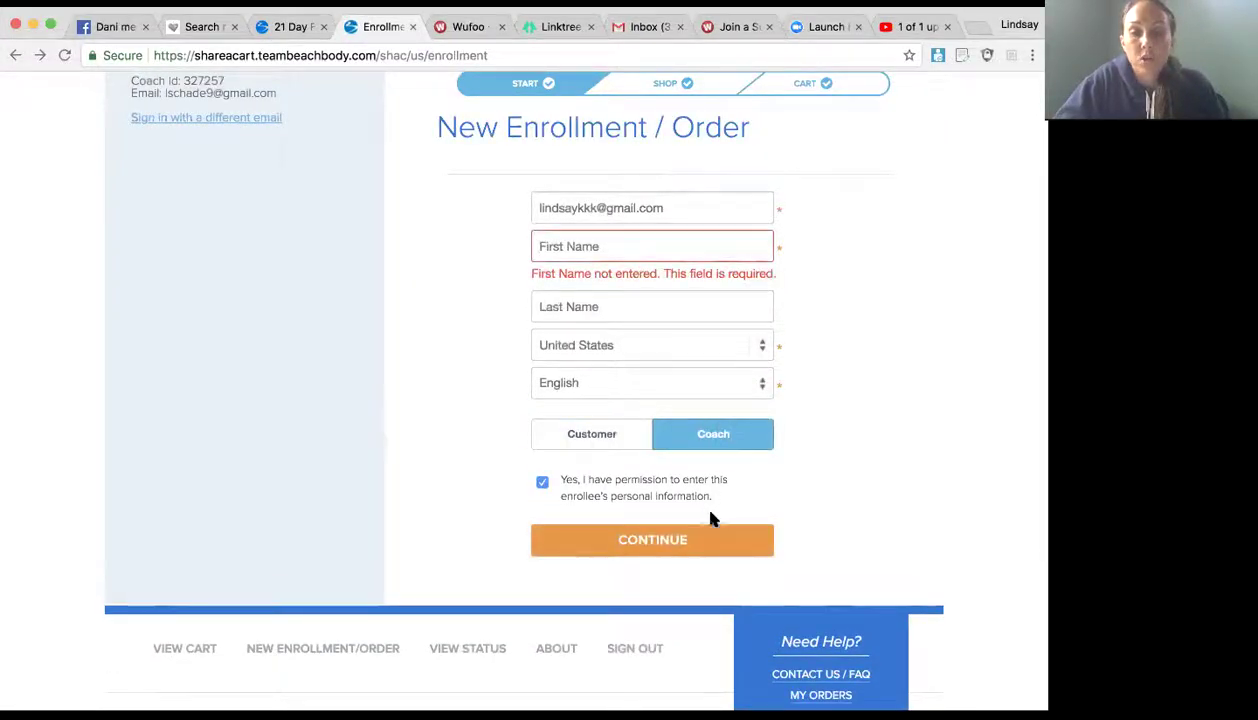
left_click(665, 247)
key("Down")
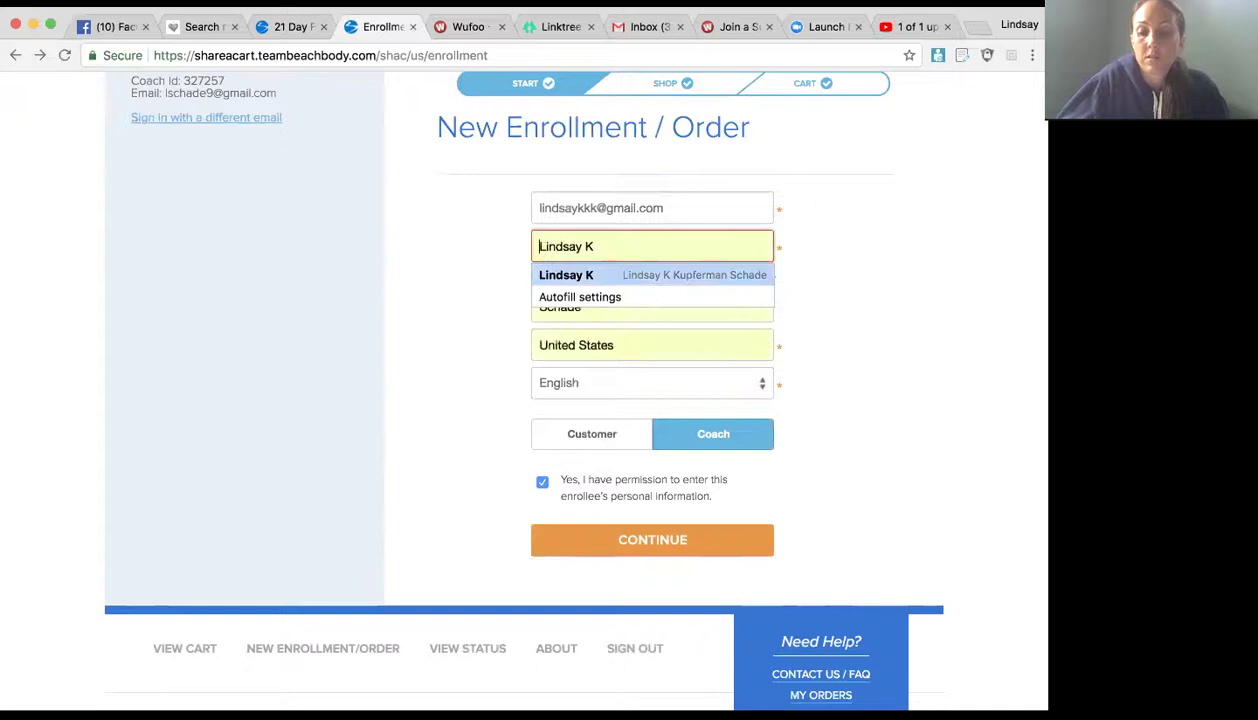
key("Return")
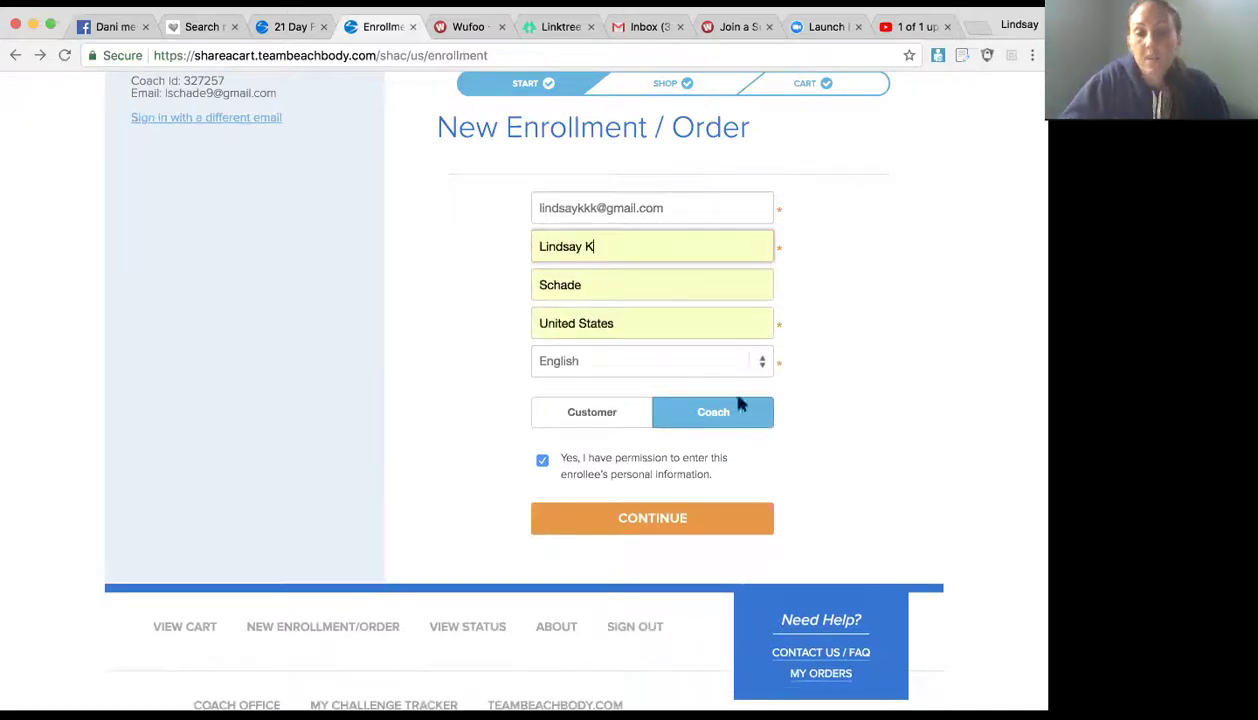
left_click(696, 517)
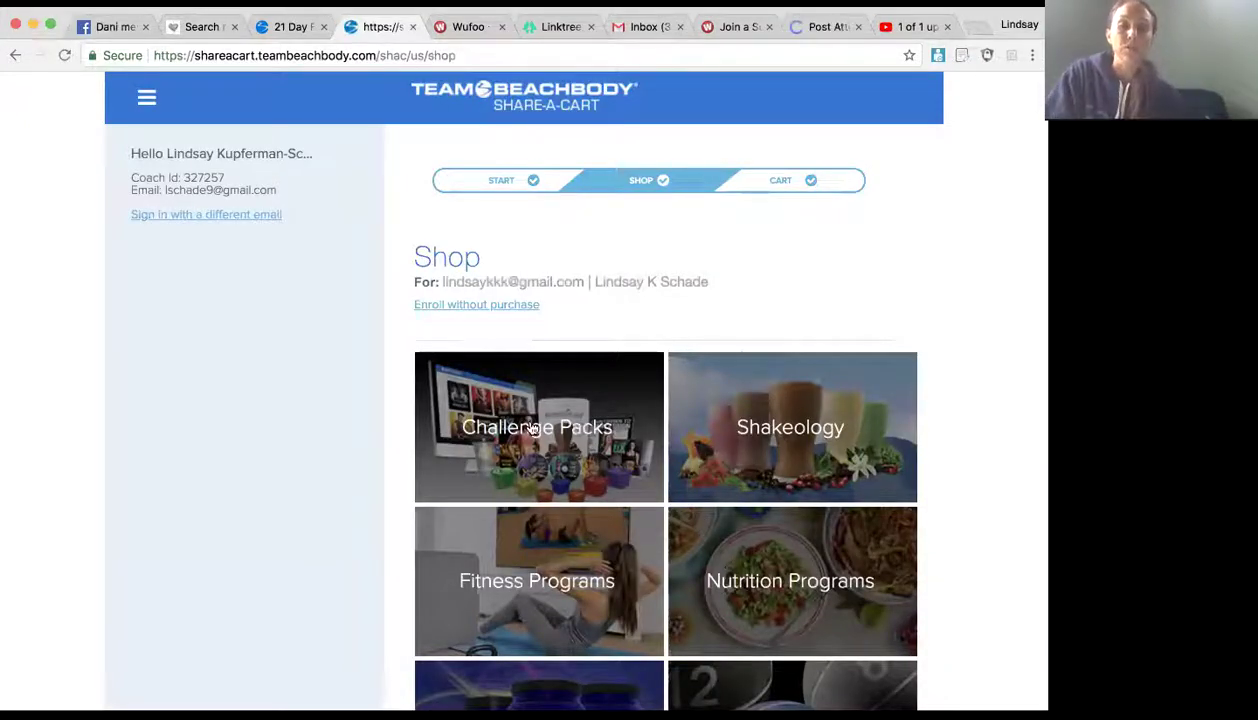
Step: Choose 'Enroll without purchase' and review the cart holding only the $39.95 Digital Business Starter Kit
left_click(500, 306)
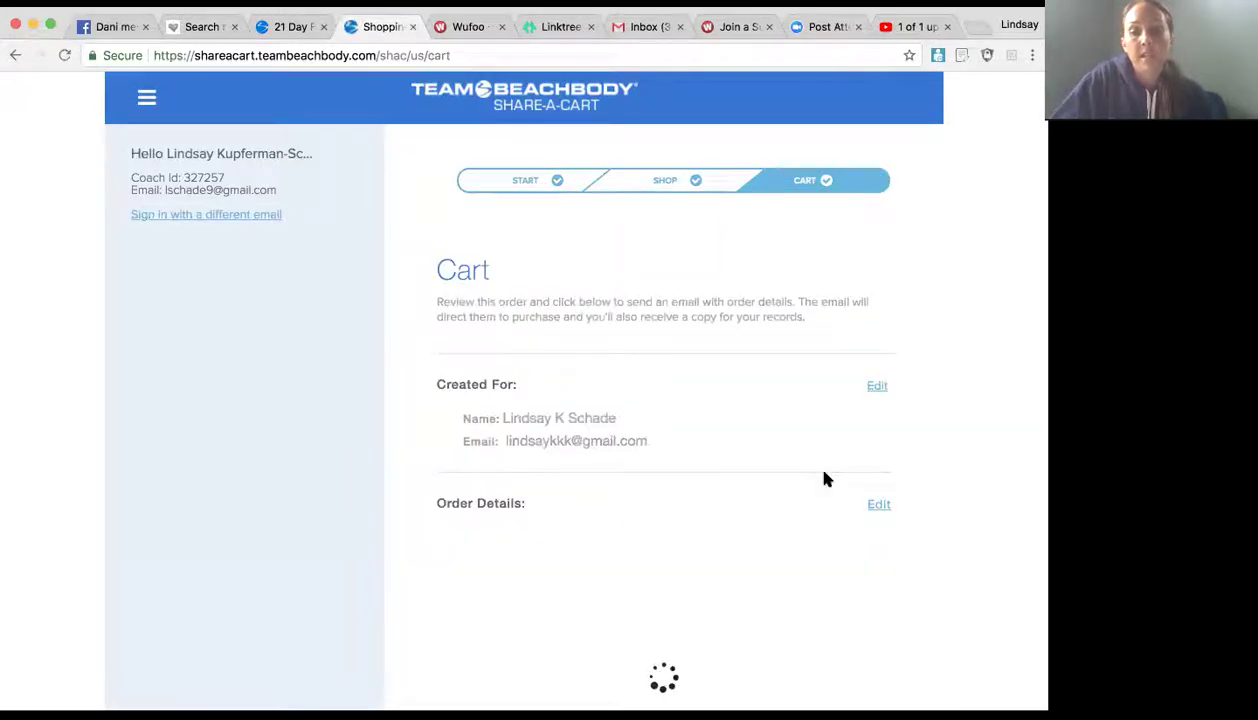
scroll(824, 478, "down", 3)
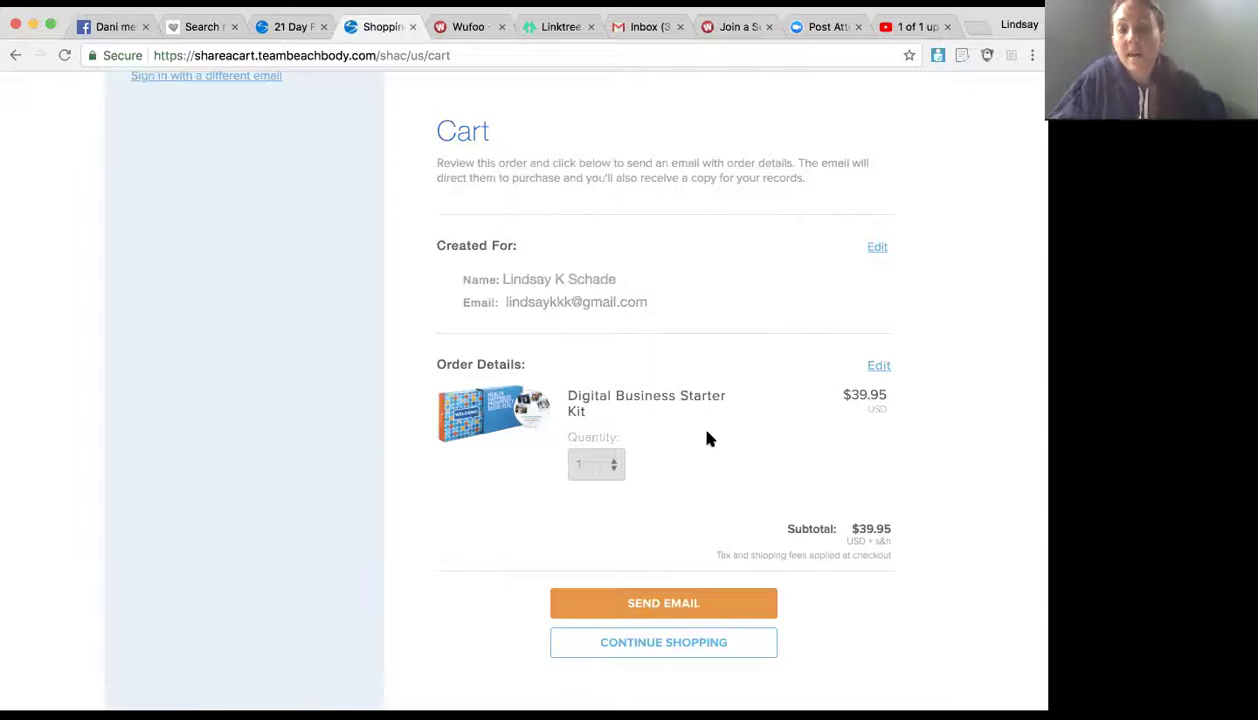
scroll(707, 438, "down", 1)
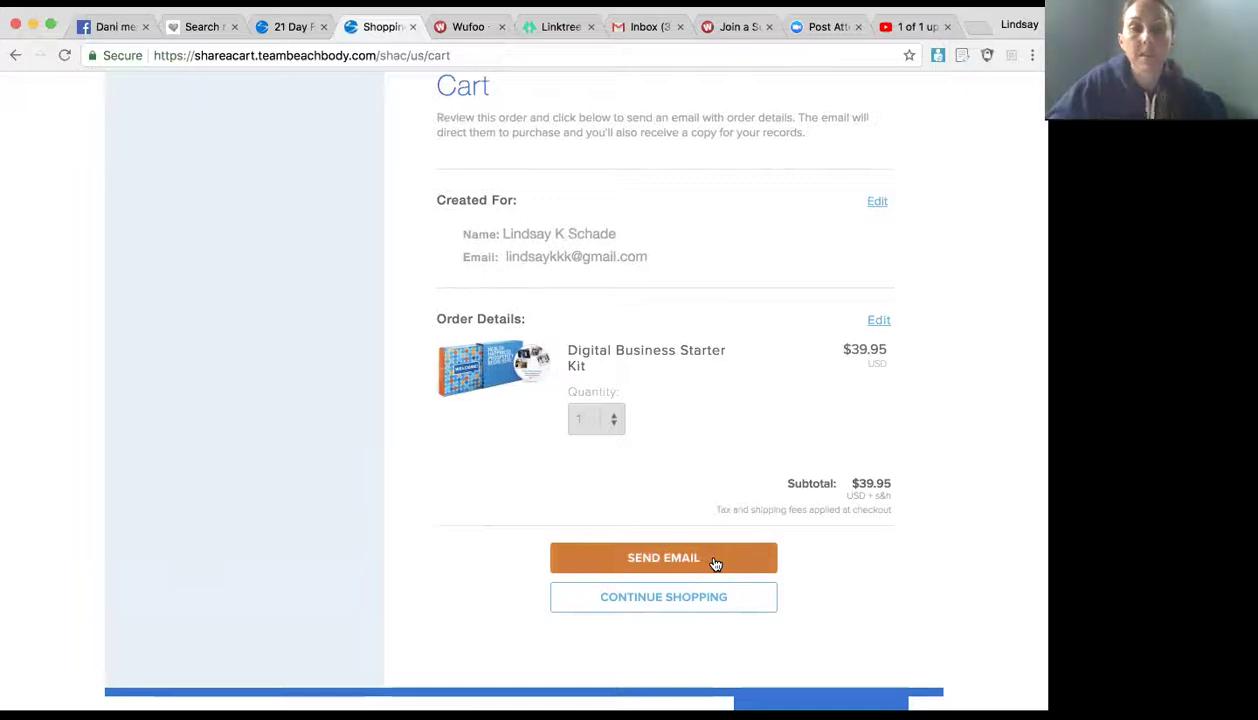
scroll(705, 340, "up", 3)
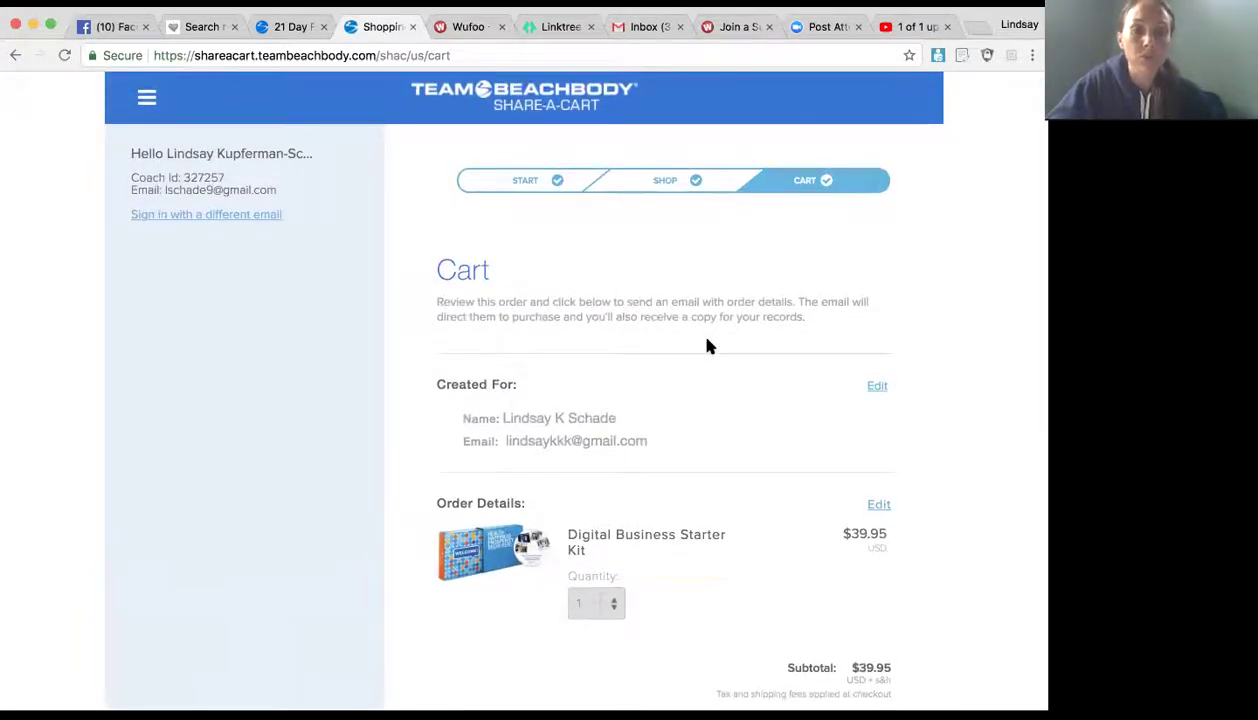